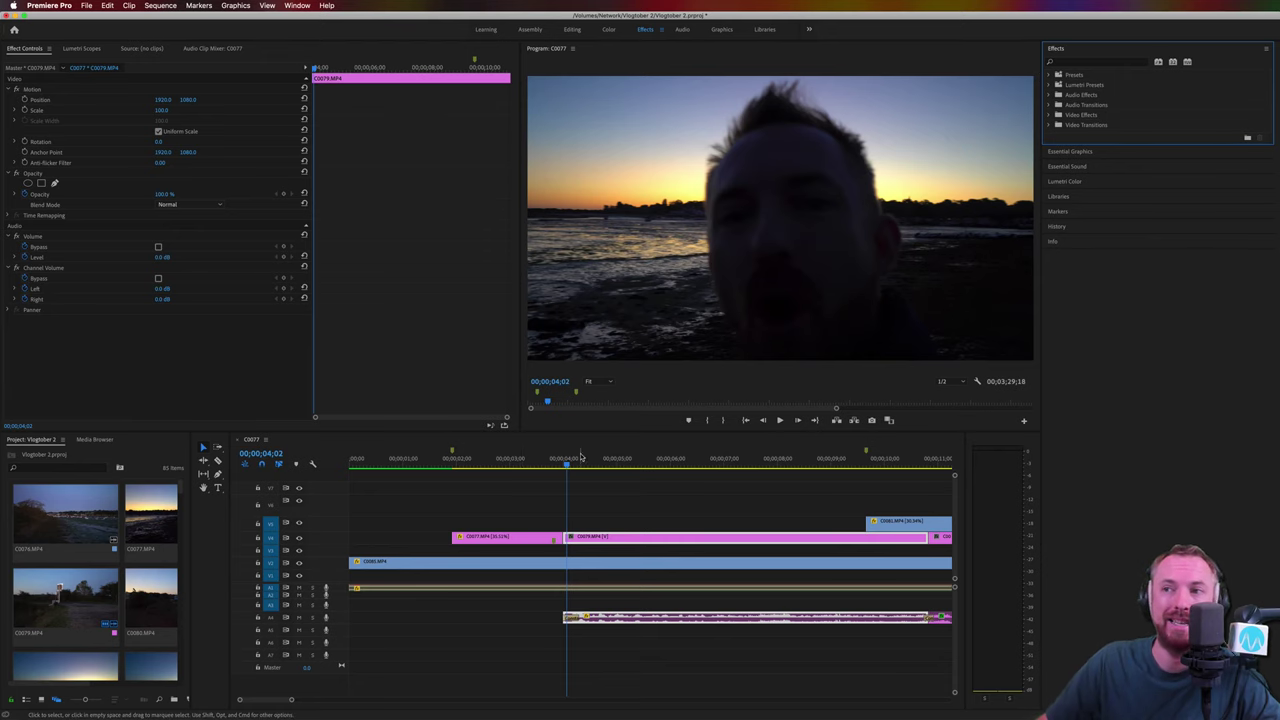
# Step: Play the vlog clip from about 4 seconds several times to hear the wind noise
pyautogui.click(568, 468)
pyautogui.press('space')
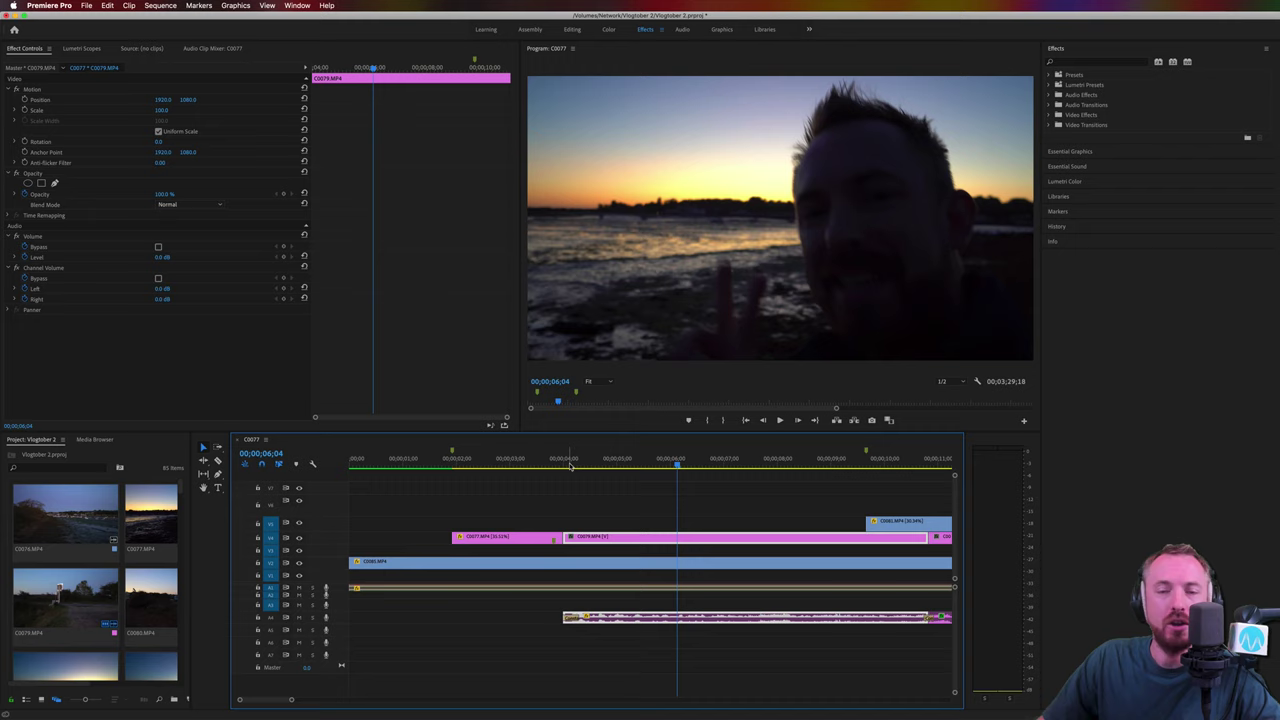
pyautogui.click(570, 467)
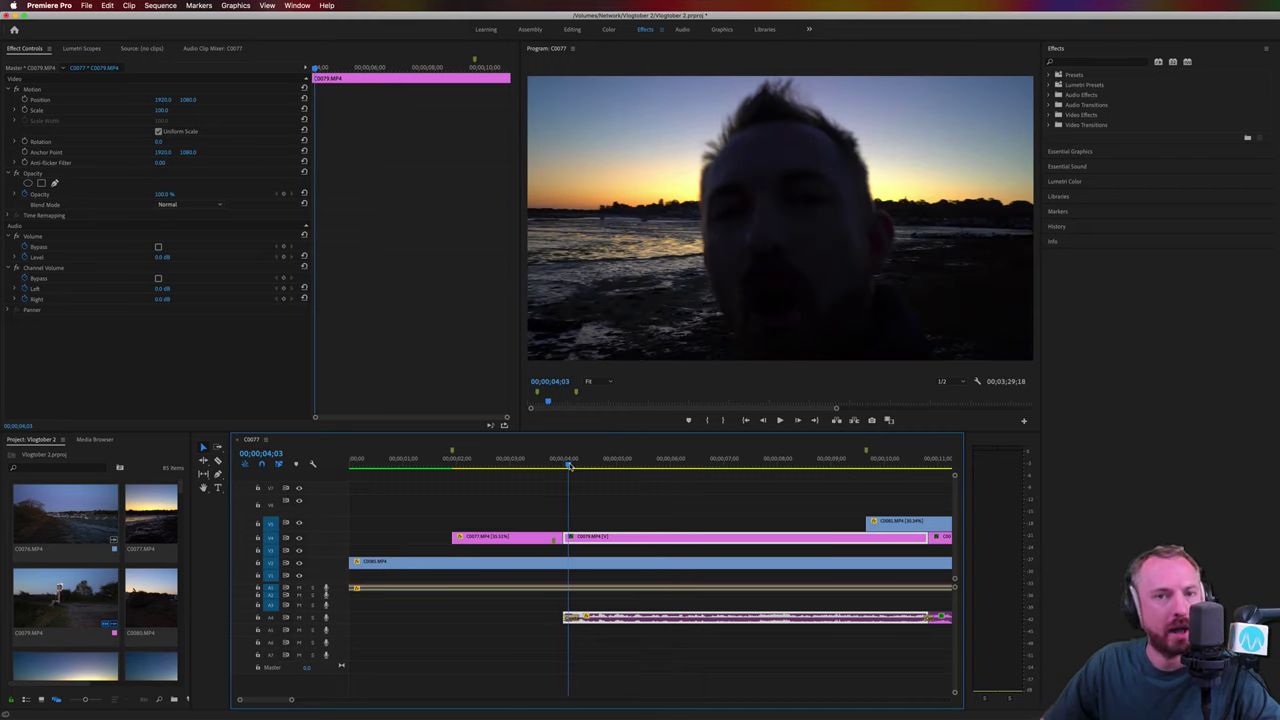
pyautogui.press('space')
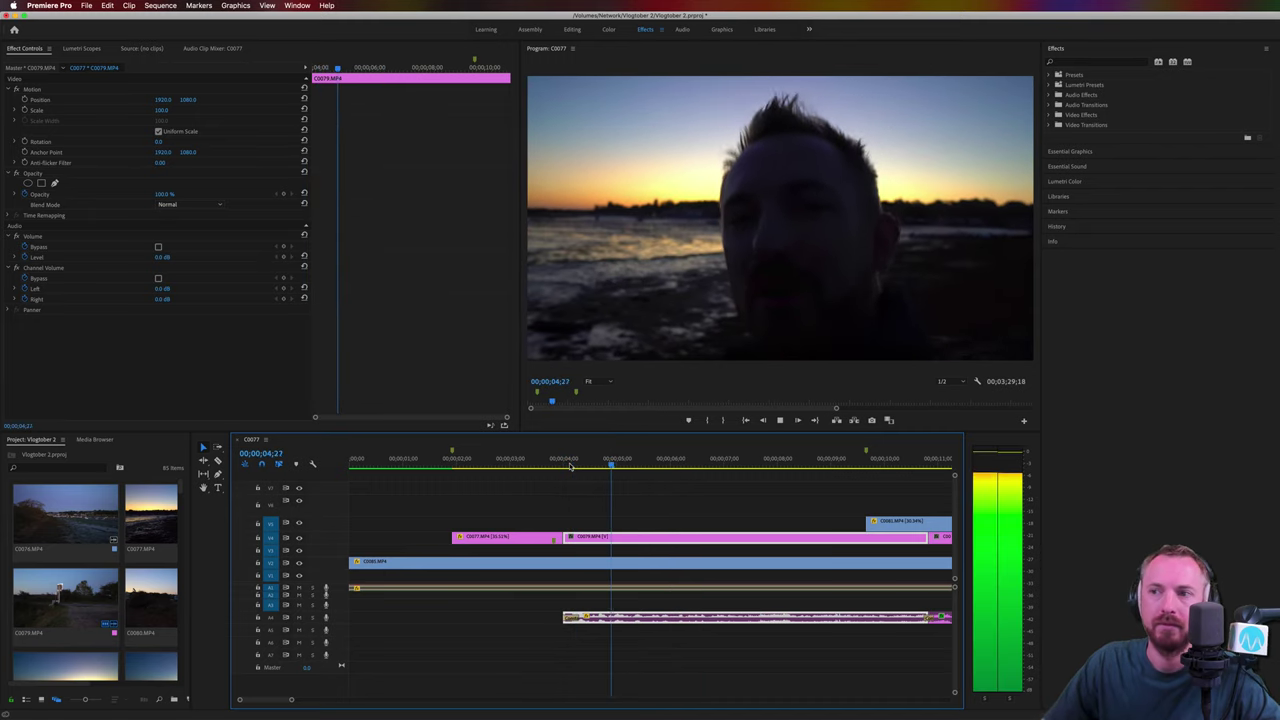
pyautogui.click(571, 467)
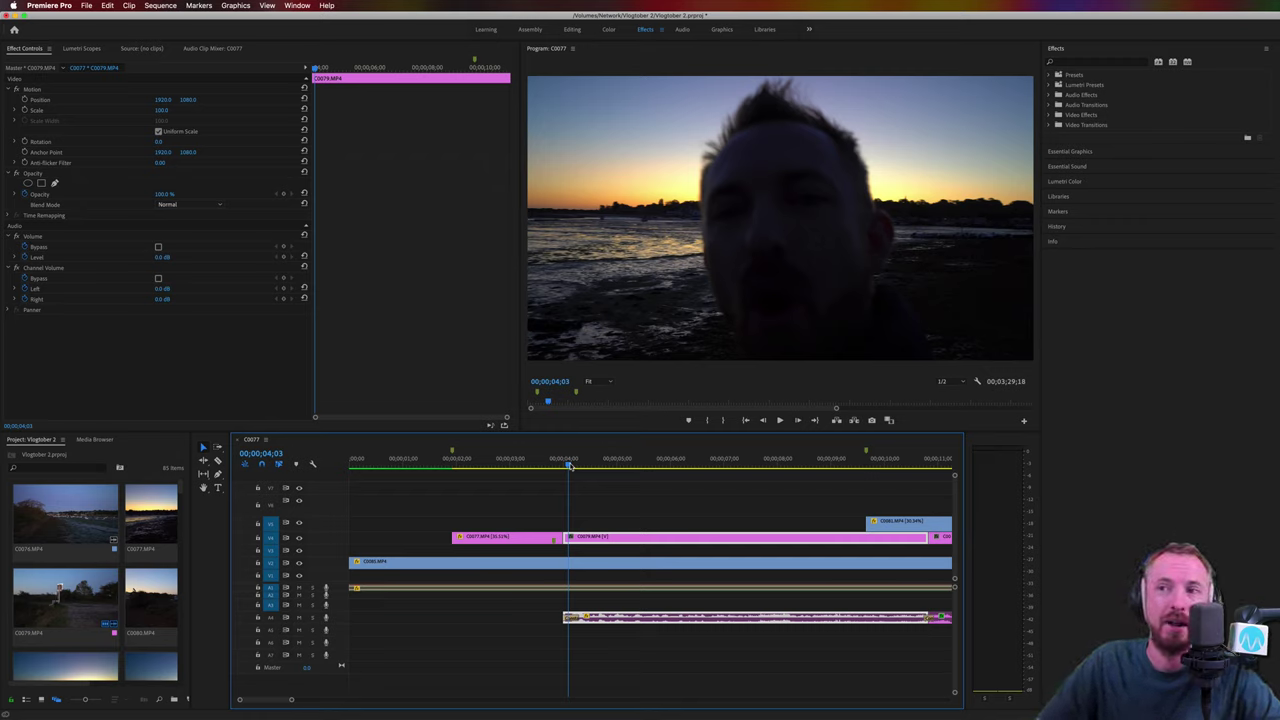
pyautogui.press('space')
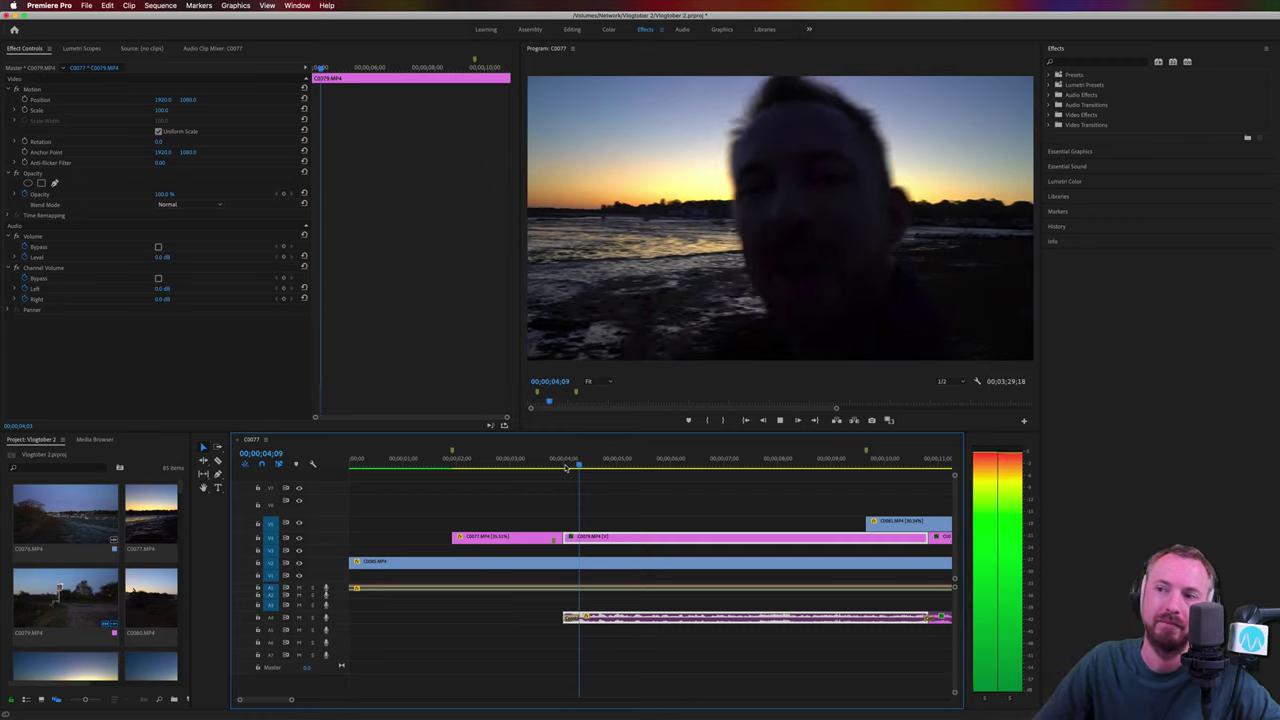
pyautogui.click(565, 466)
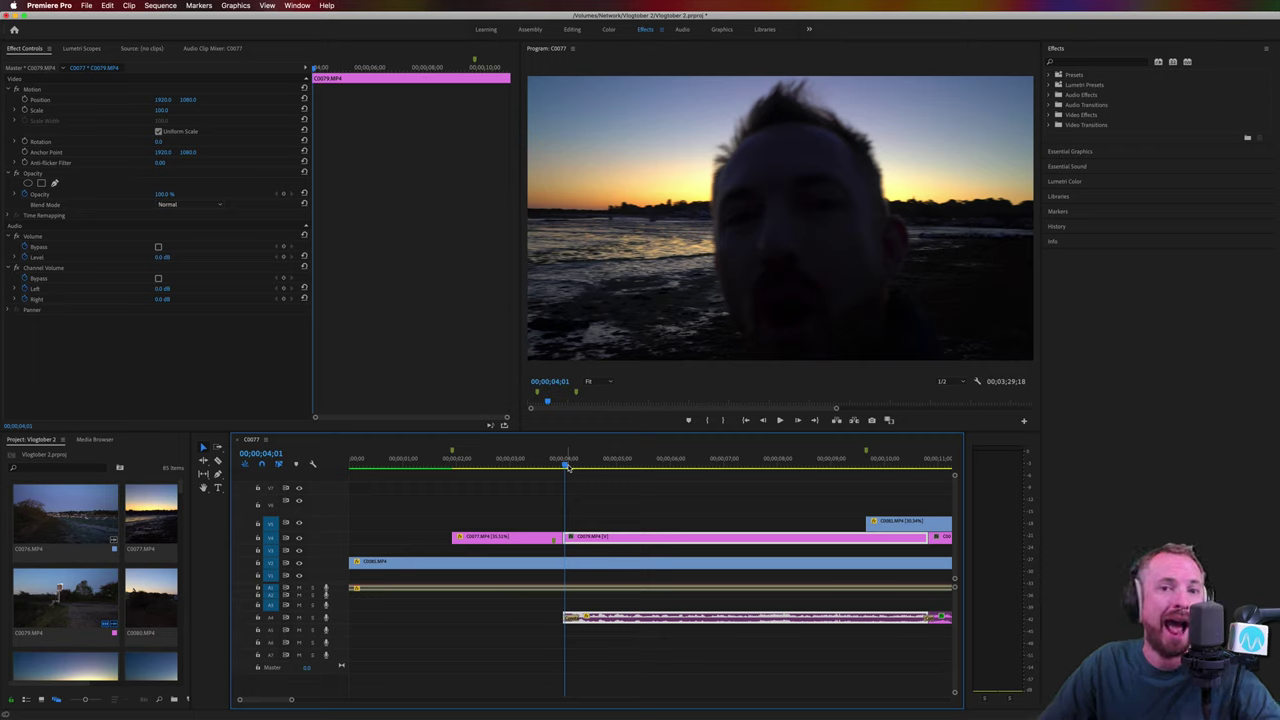
# Step: Browse the MRC audio presets, then search 'highpass' and apply Highpass to the audio clip
pyautogui.click(1052, 76)
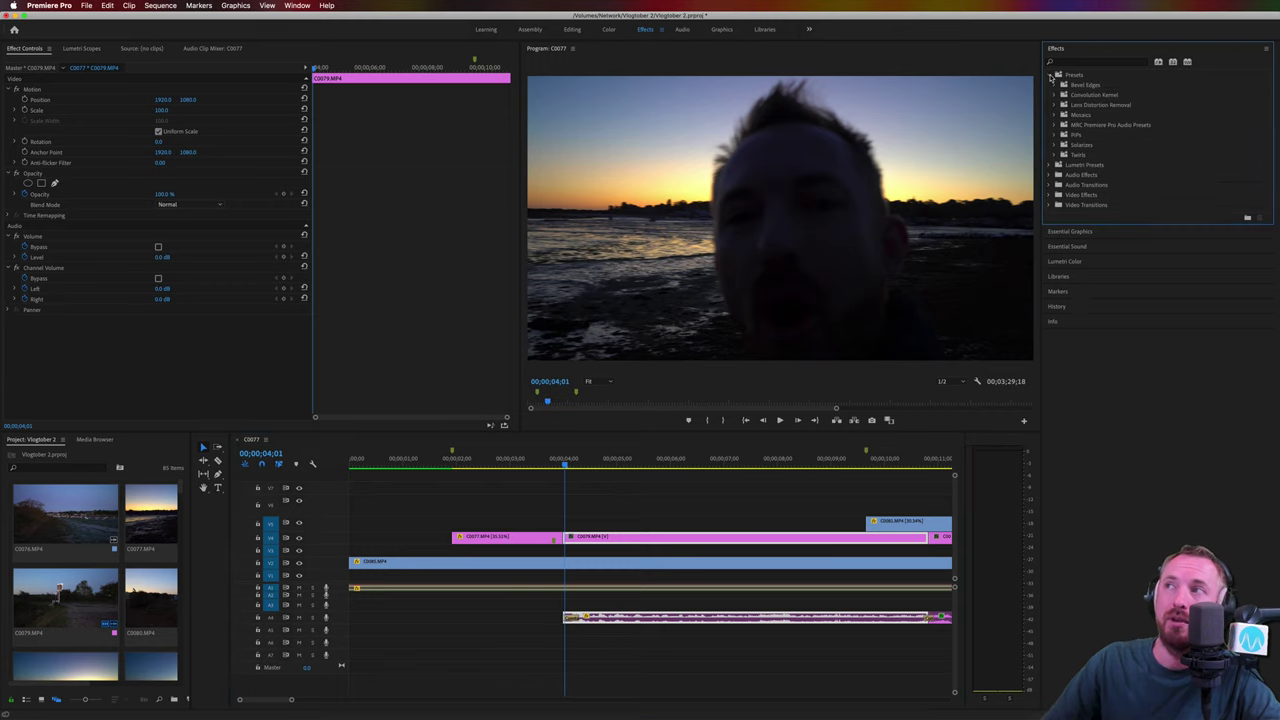
pyautogui.click(1056, 125)
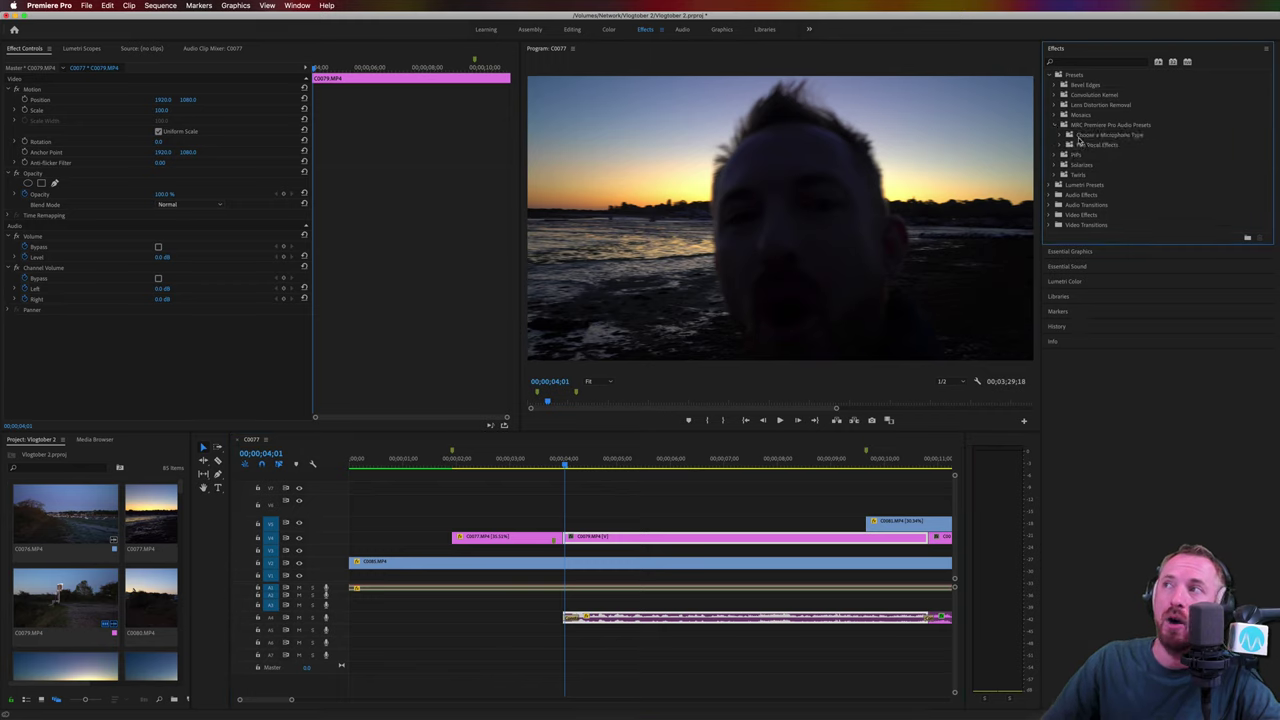
pyautogui.click(1061, 135)
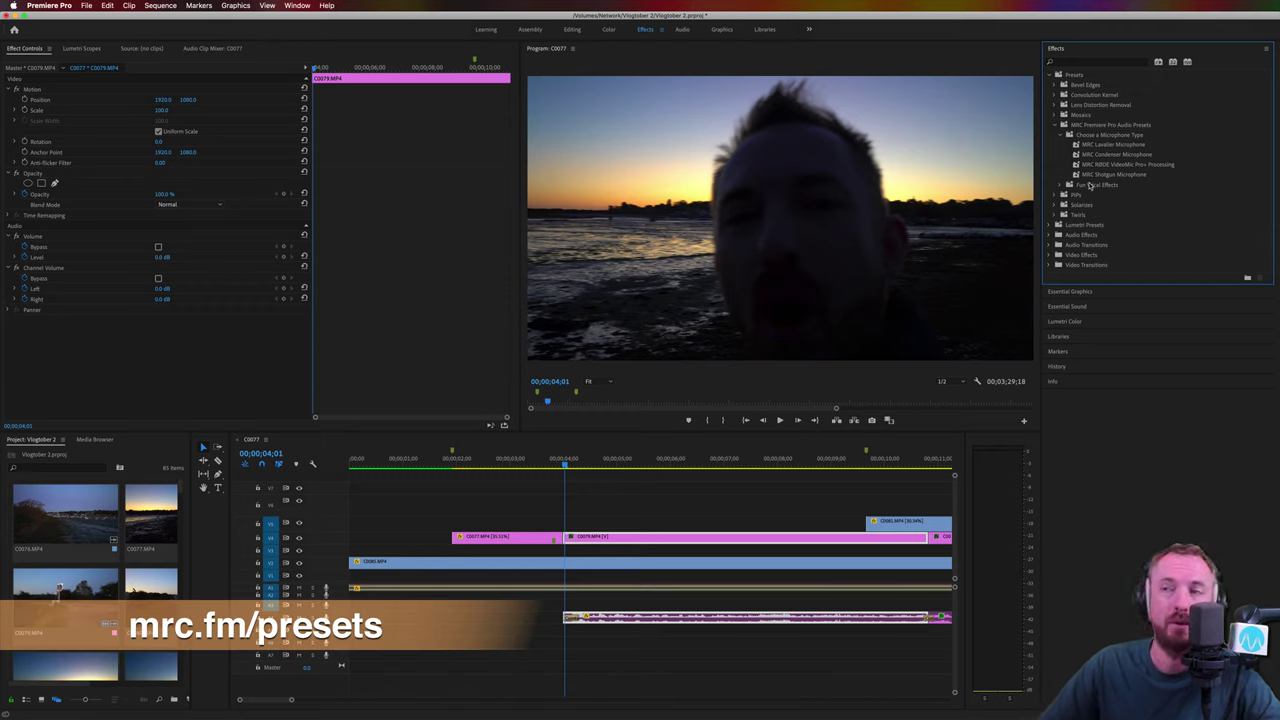
pyautogui.click(1102, 62)
pyautogui.write('high')
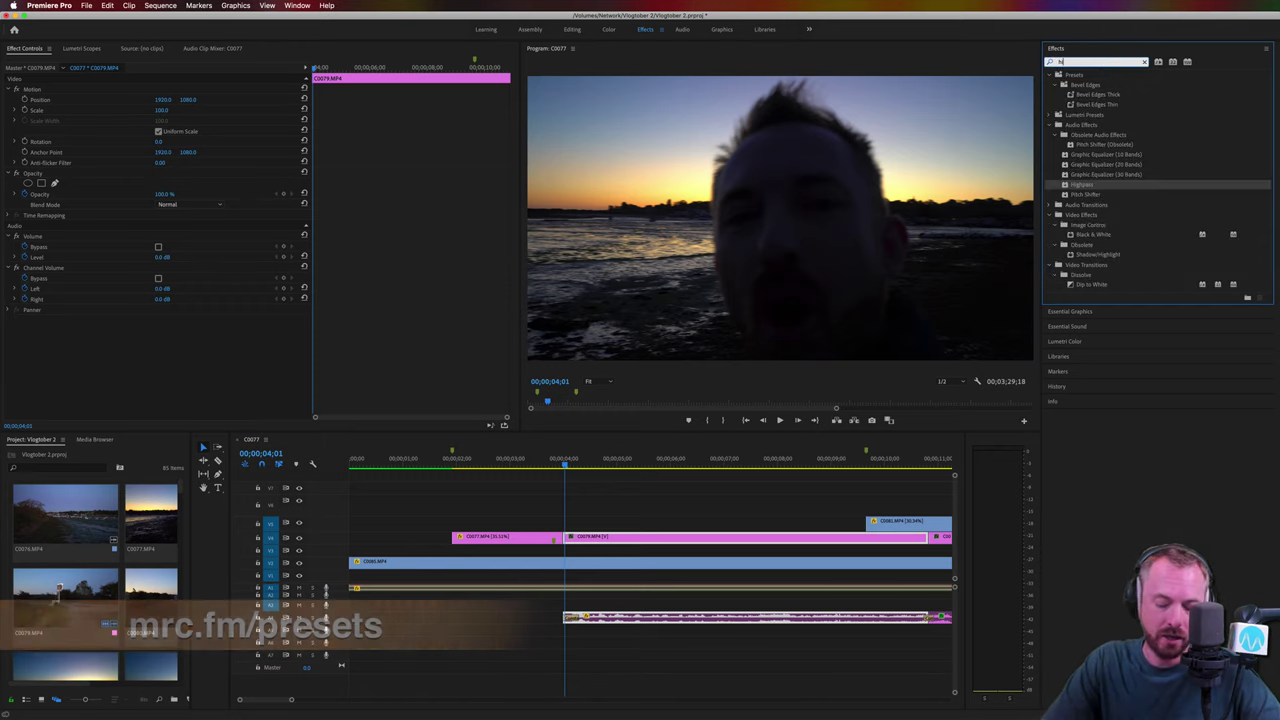
pyautogui.write('pass')
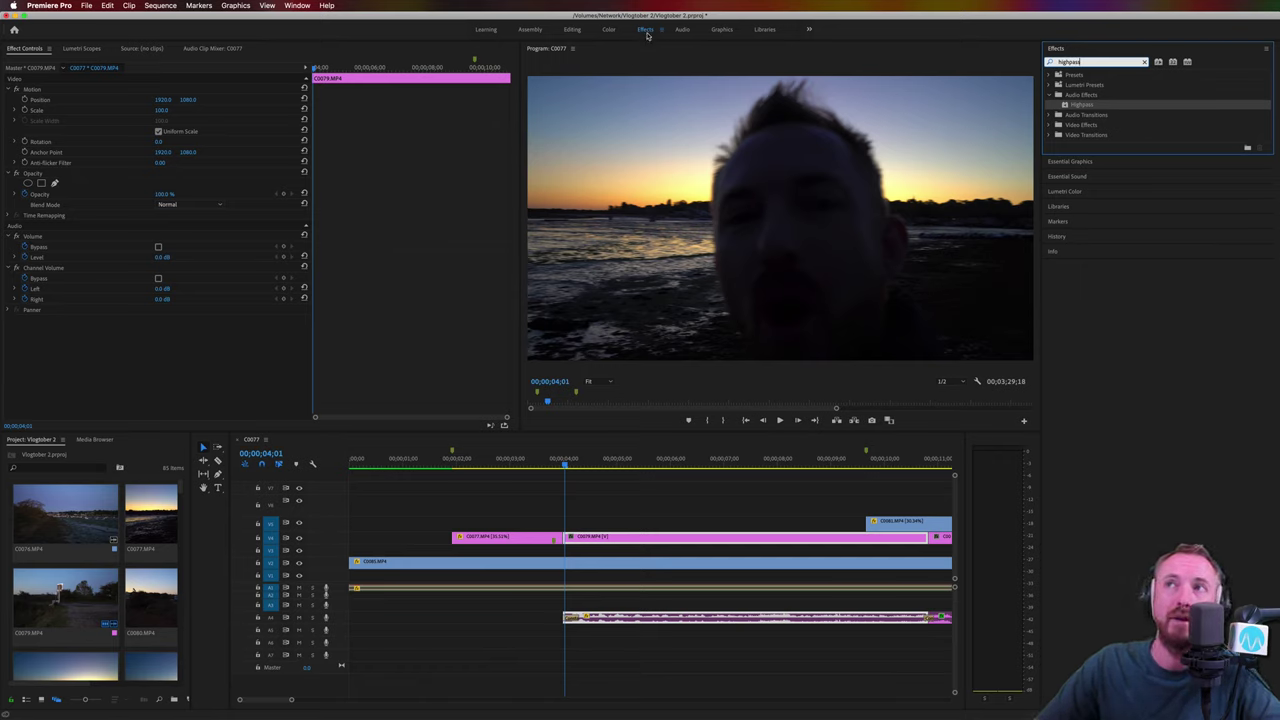
pyautogui.moveTo(1098, 106); pyautogui.dragTo(620, 617)
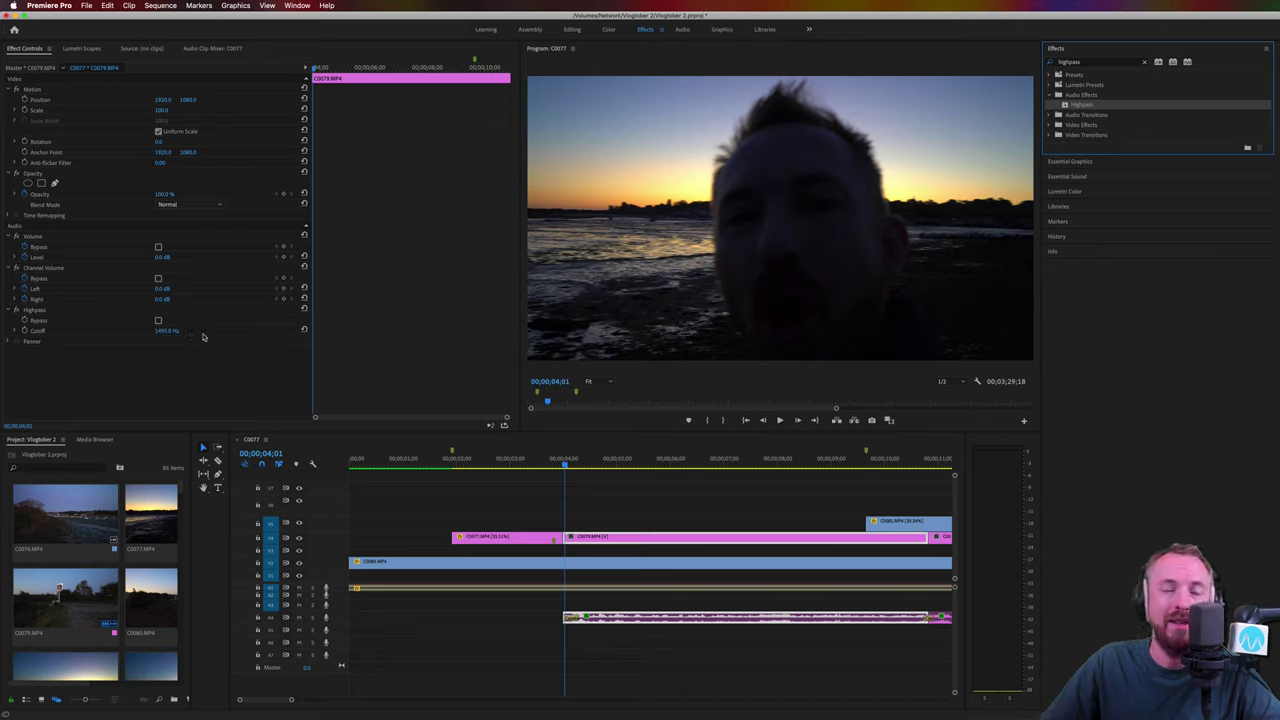
# Step: Audition the clip with Highpass applied, then lower the Highpass Cutoff to 100.0 Hz
pyautogui.click(565, 465)
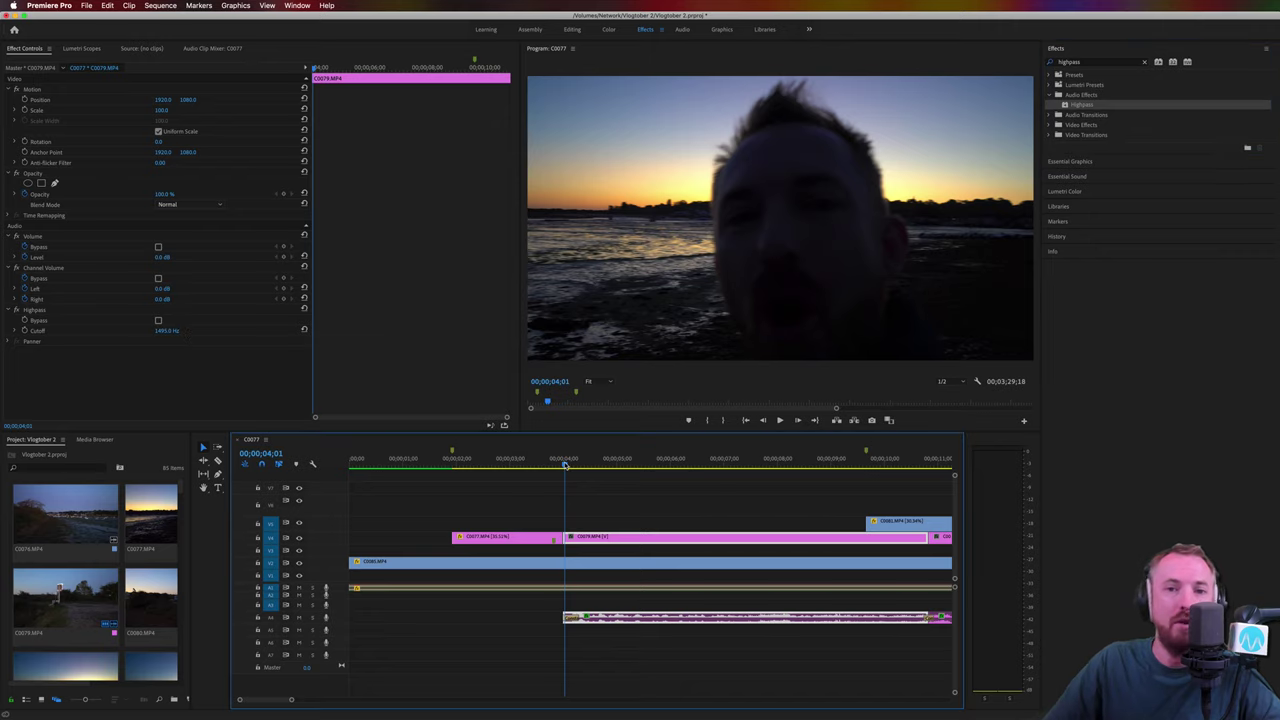
pyautogui.press('space')
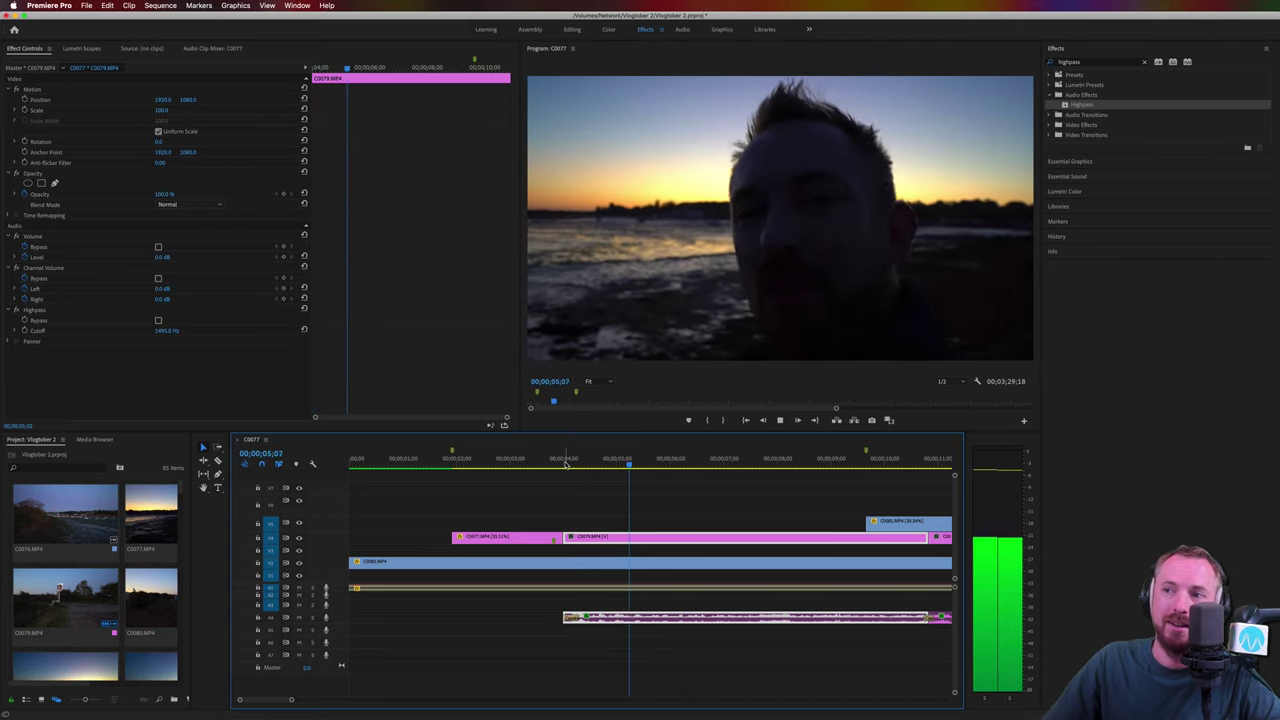
pyautogui.click(565, 463)
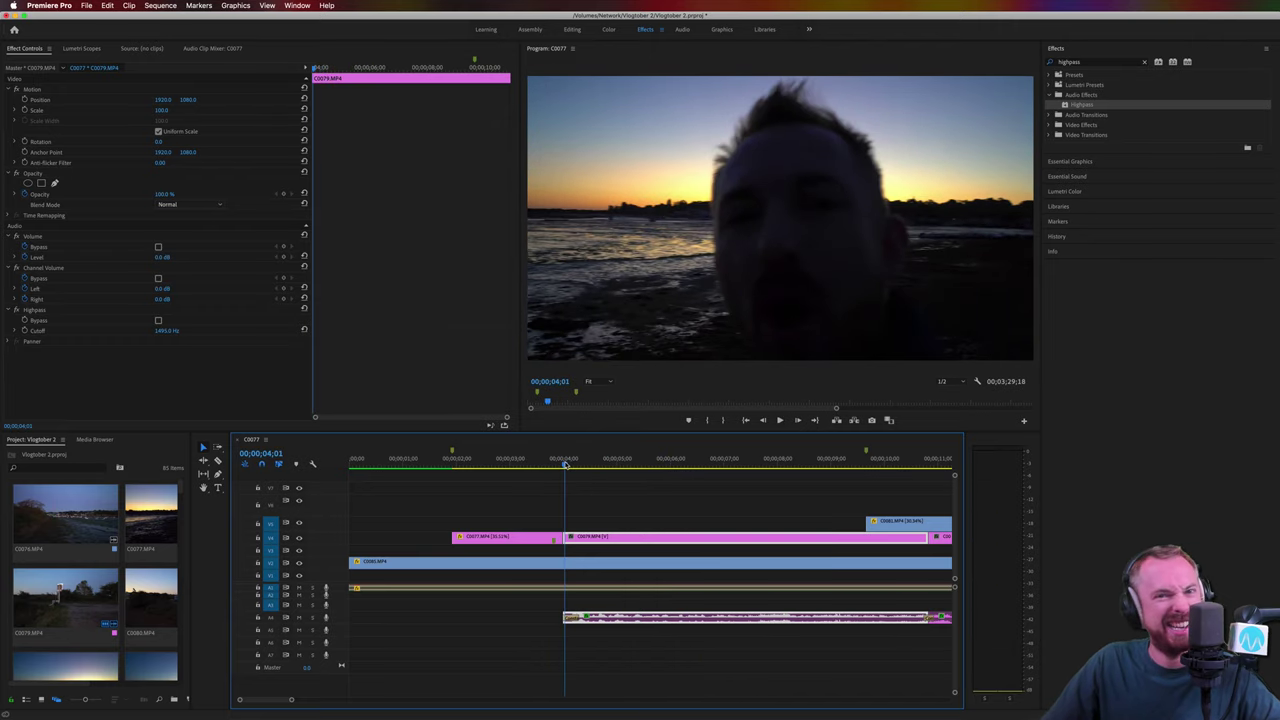
pyautogui.click(162, 331)
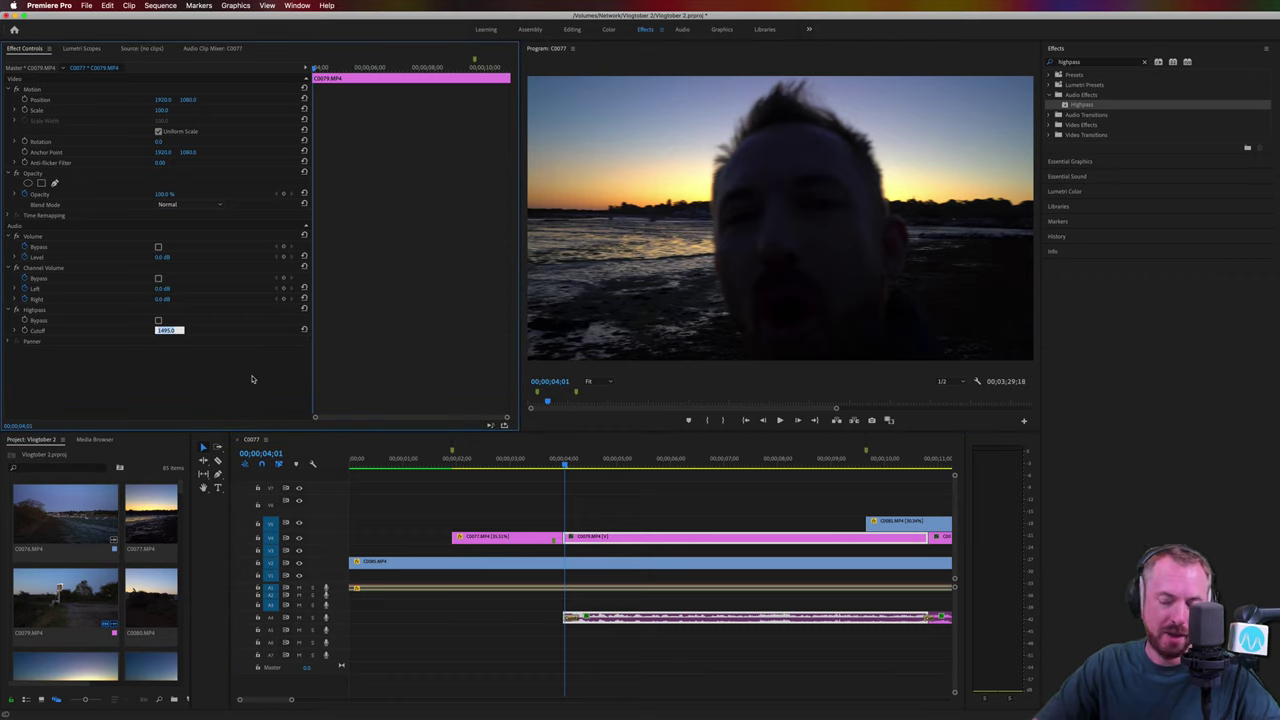
pyautogui.press('Return')
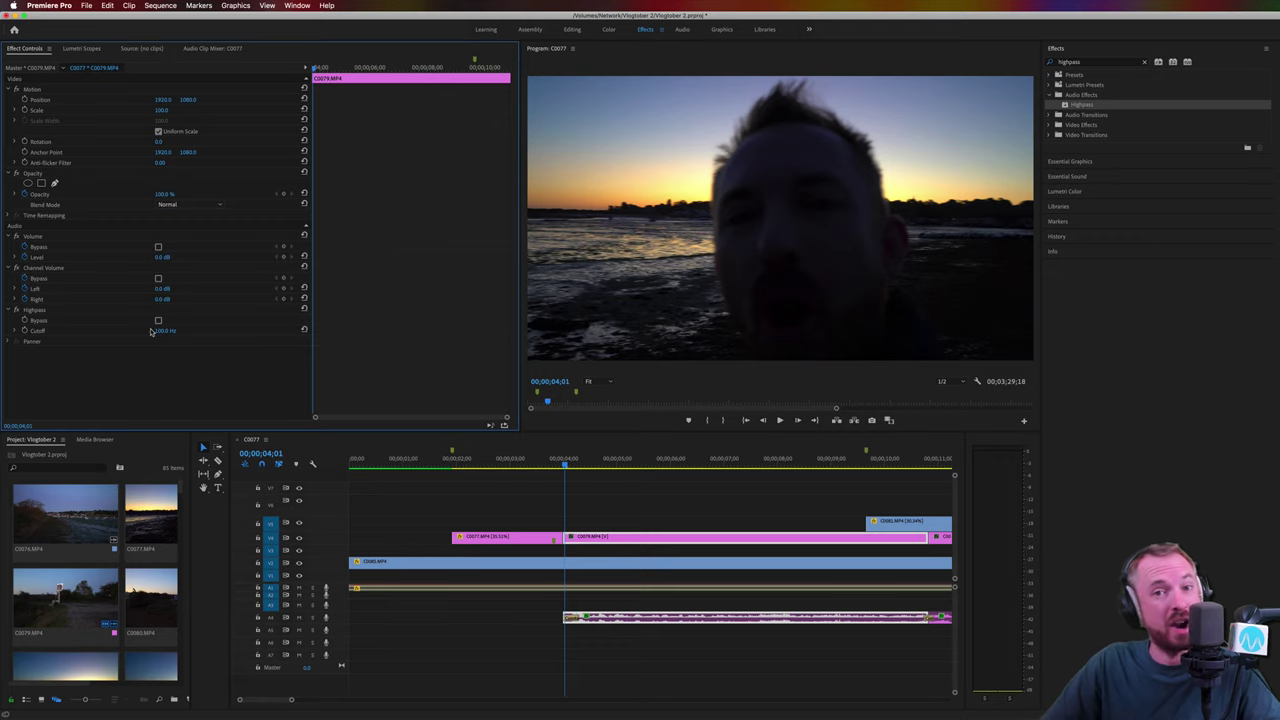
pyautogui.click(566, 466)
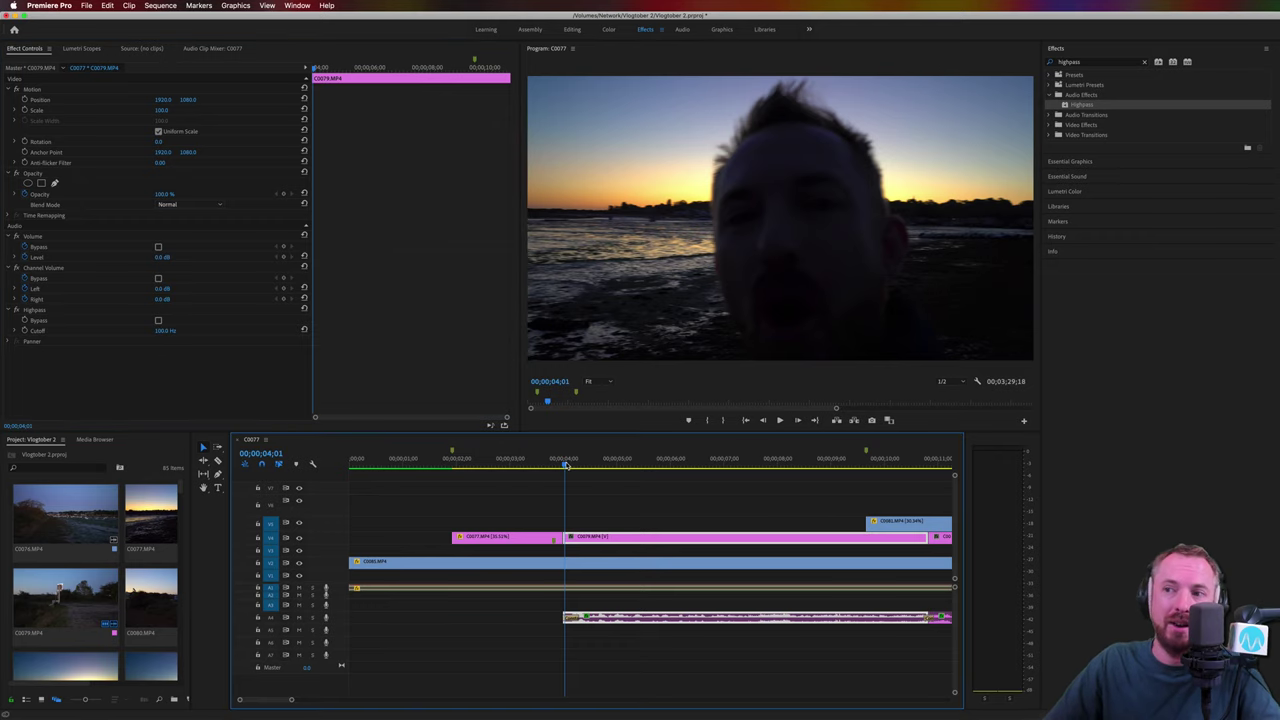
pyautogui.press('space')
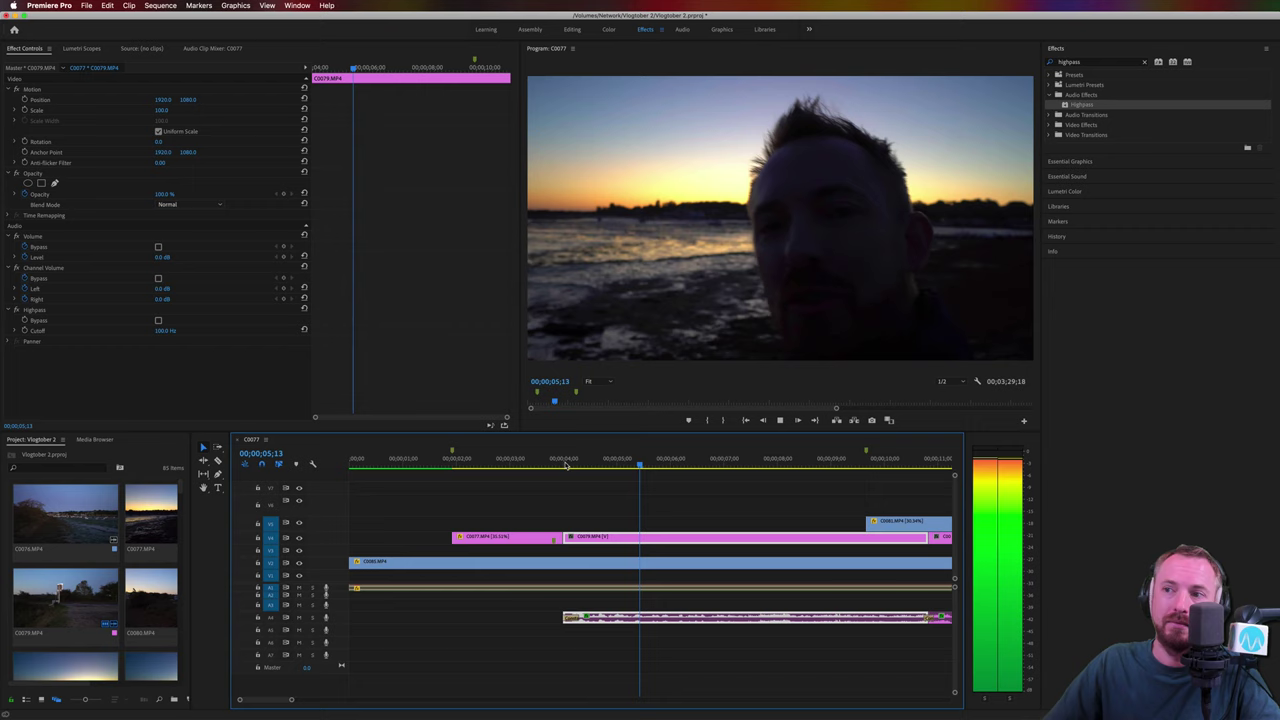
pyautogui.press('space')
pyautogui.click(158, 320)
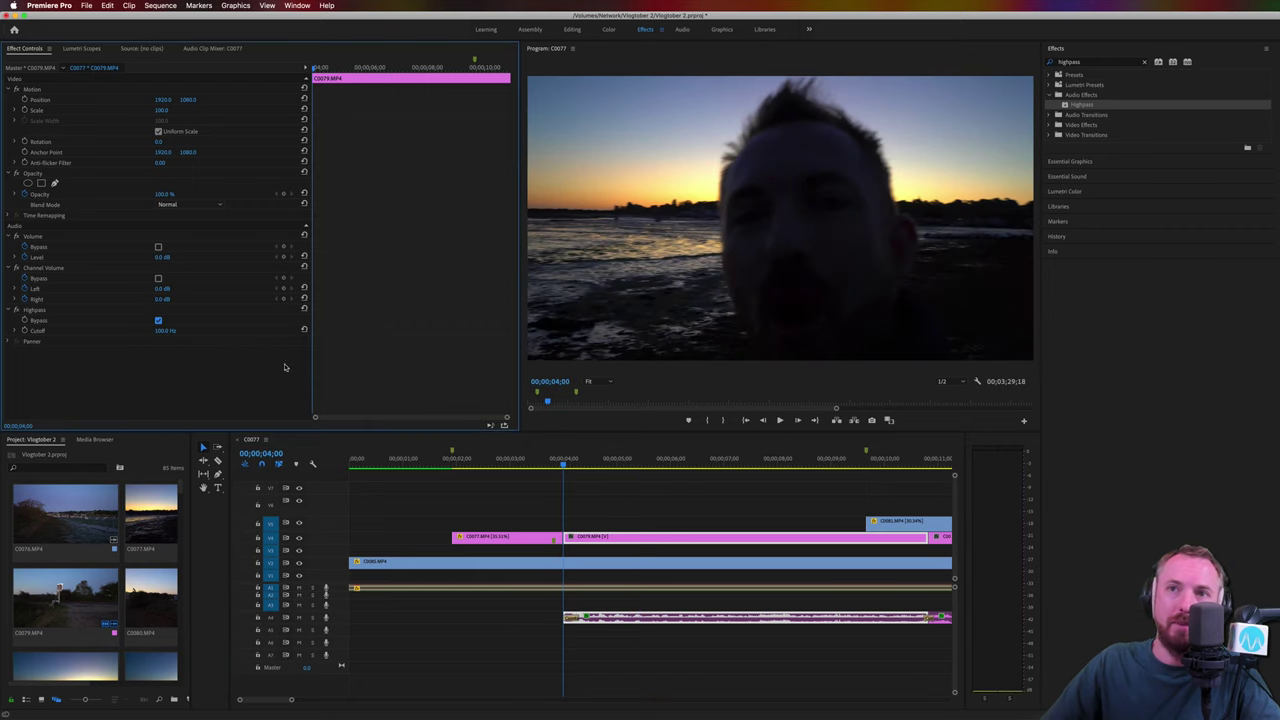
pyautogui.click(566, 466)
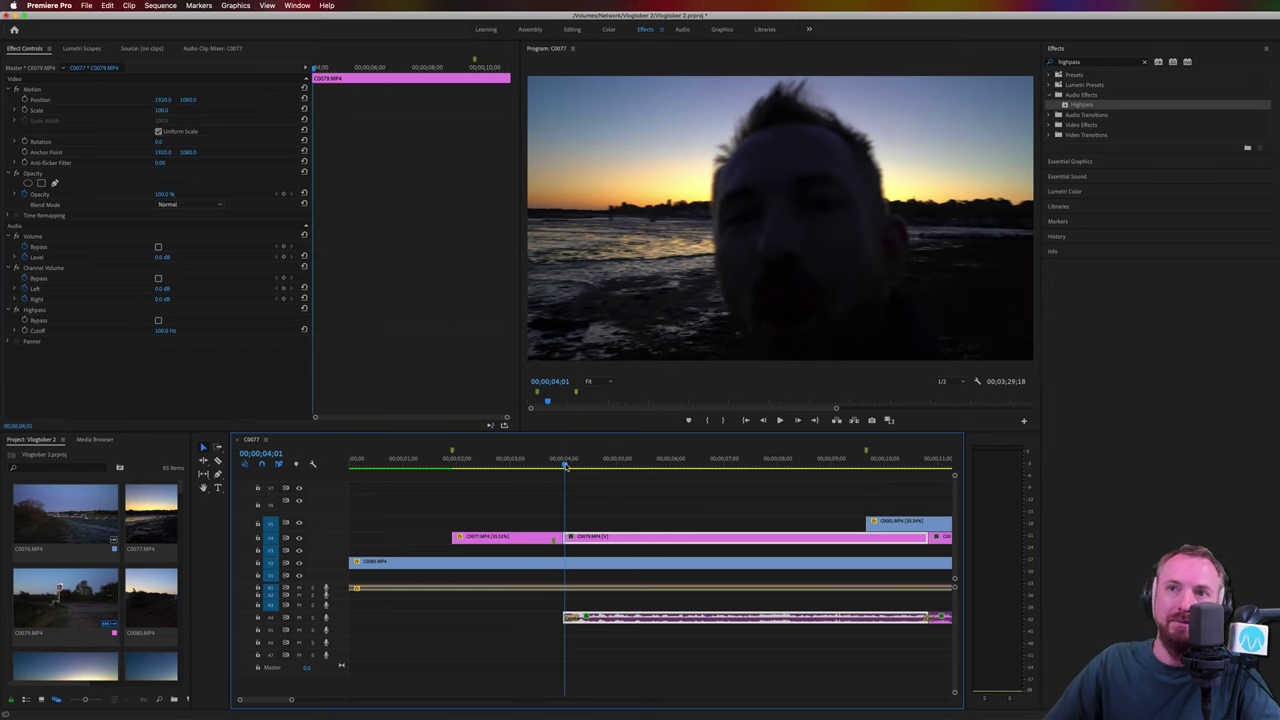
pyautogui.click(158, 320)
pyautogui.click(566, 467)
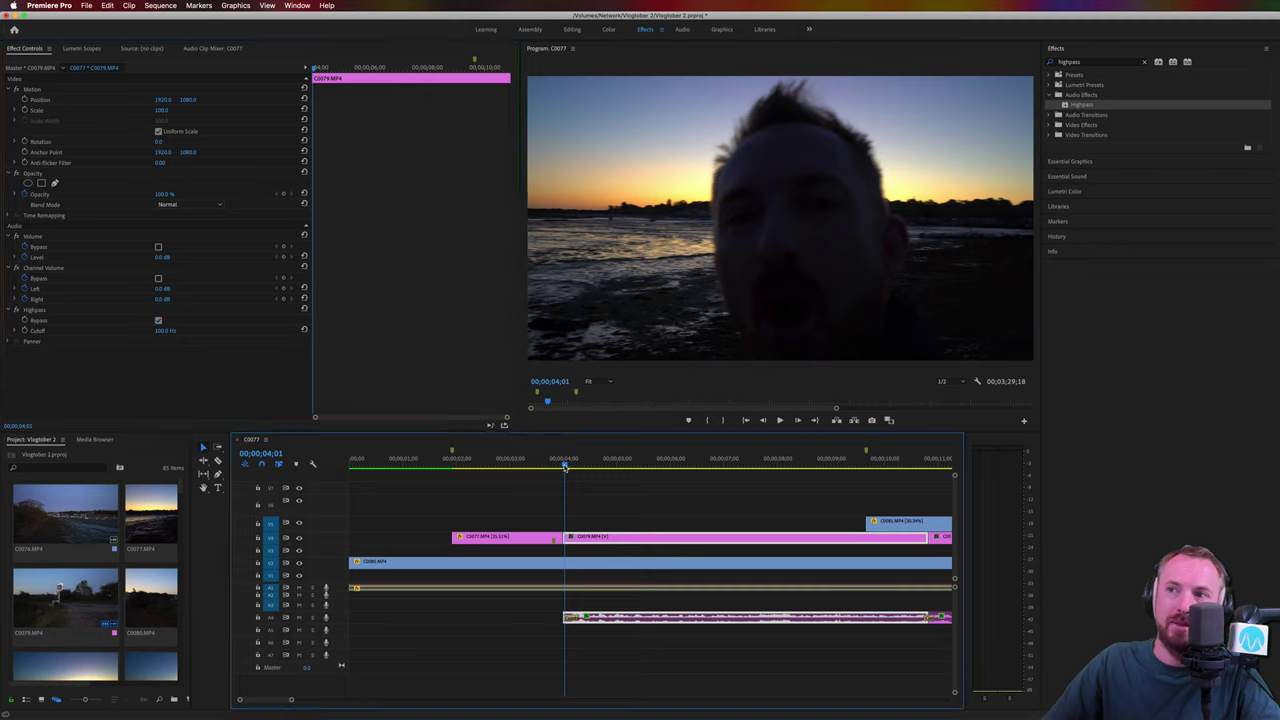
pyautogui.press('space')
pyautogui.press('space')
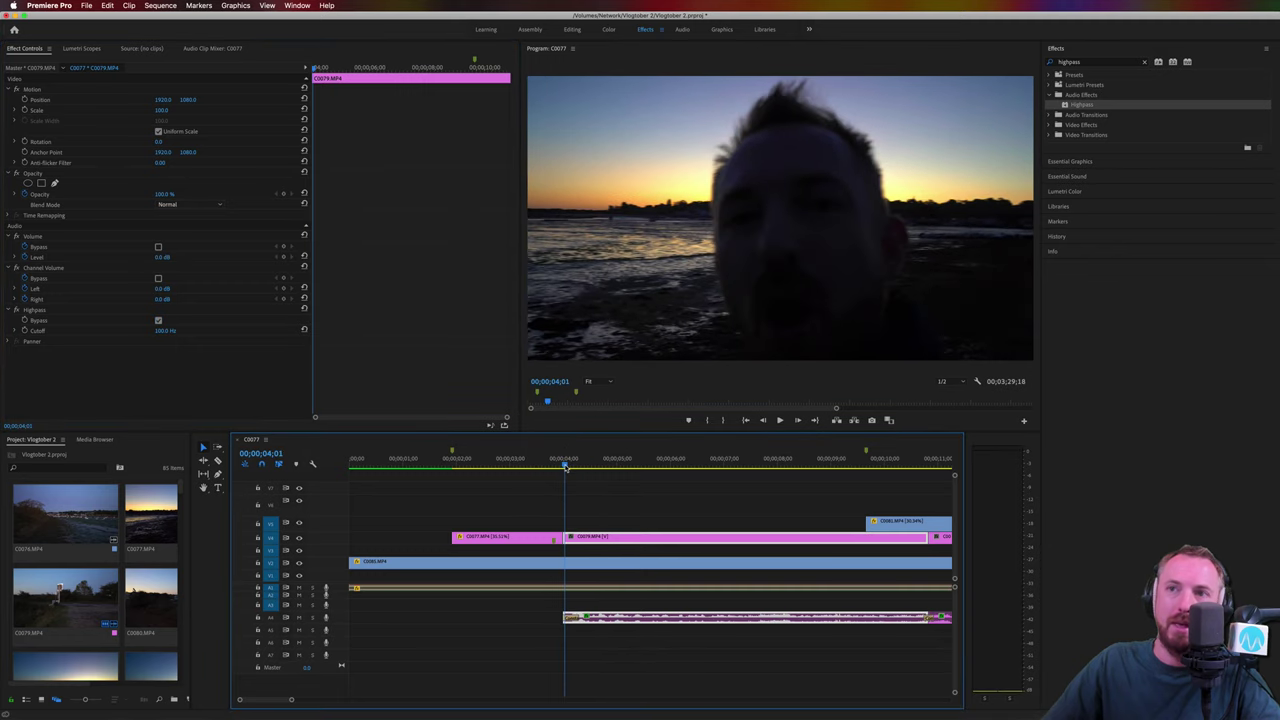
pyautogui.click(158, 320)
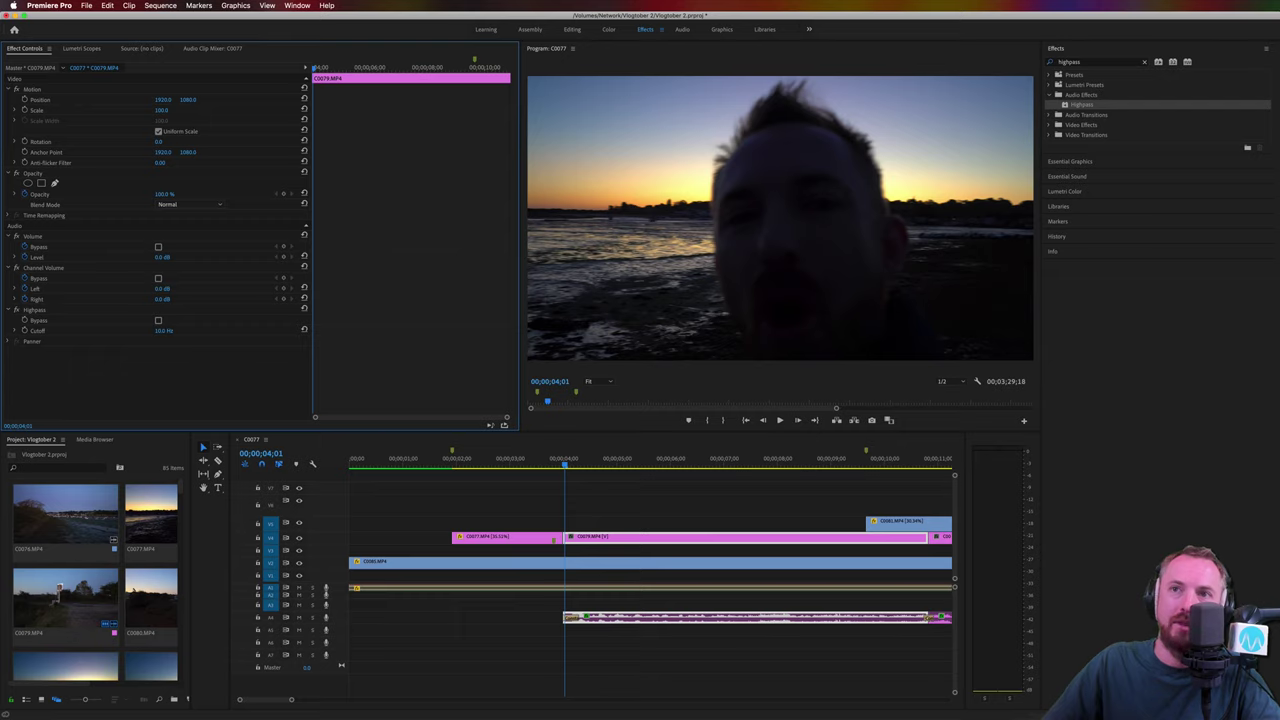
# Step: Set the Highpass Cutoff to 150 Hz and play the clip from 4 seconds to listen
pyautogui.click(162, 330)
pyautogui.write('150')
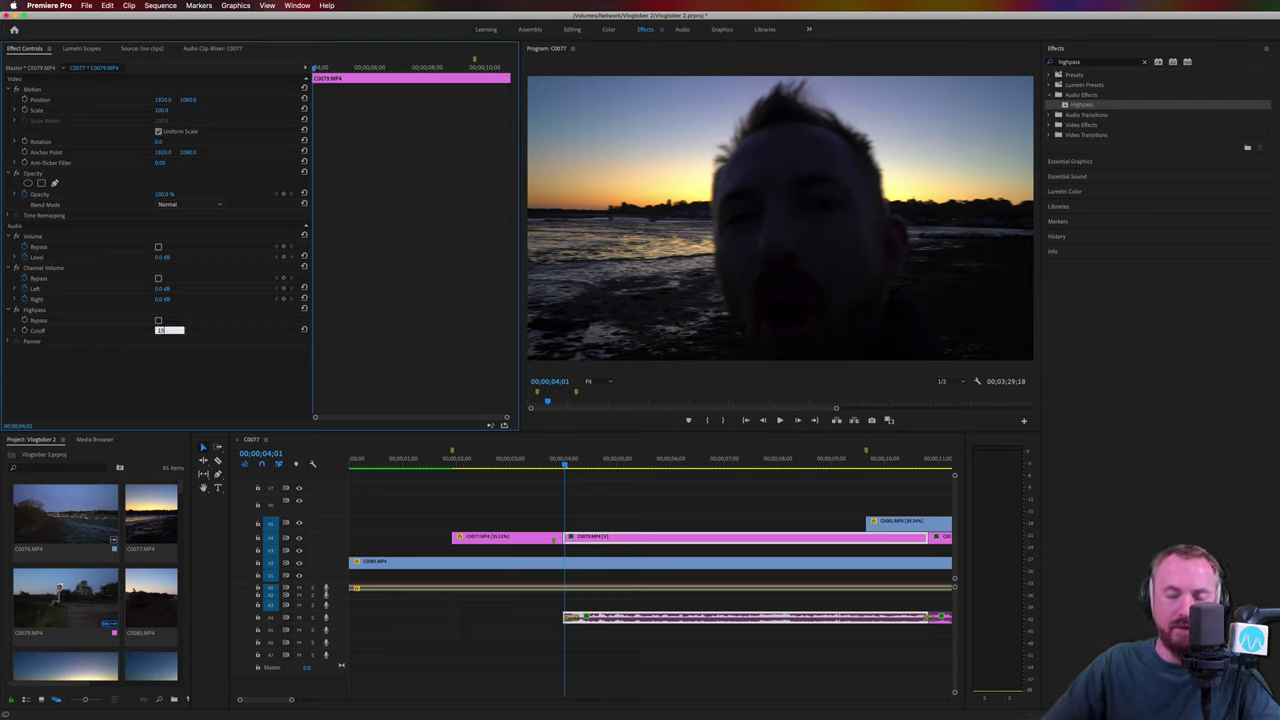
pyautogui.press('Return')
pyautogui.click(566, 459)
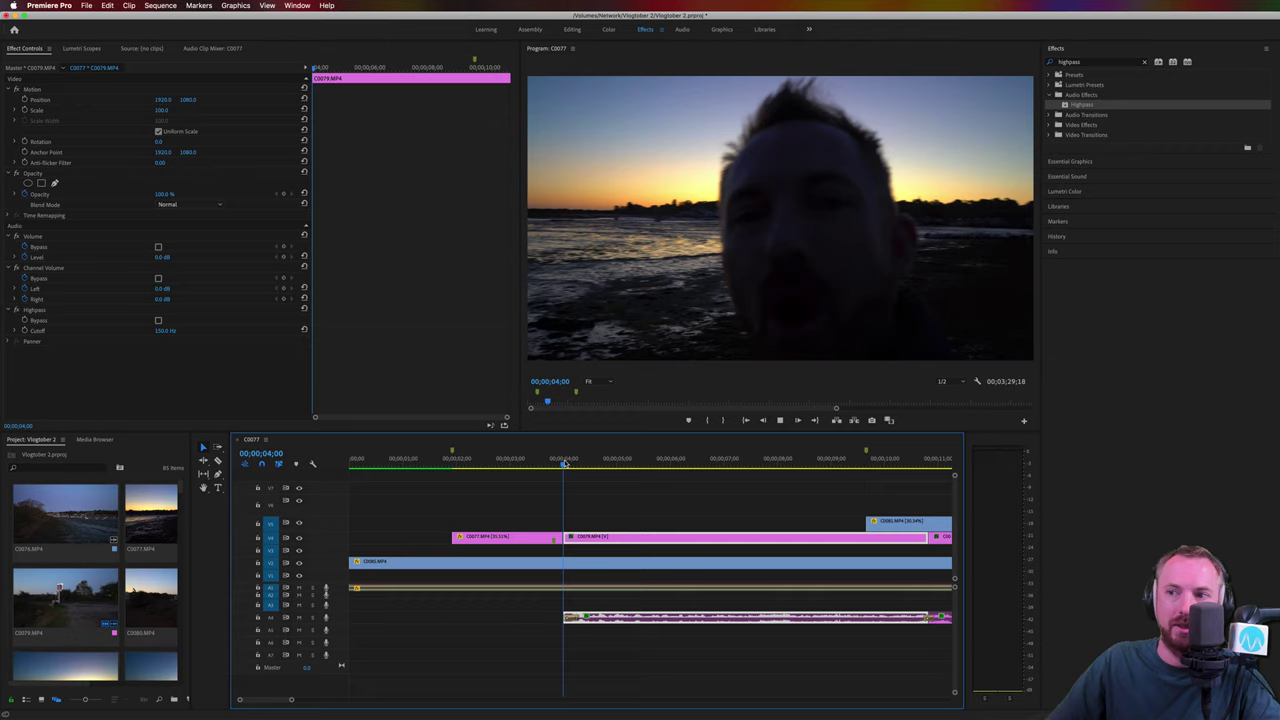
pyautogui.press('space')
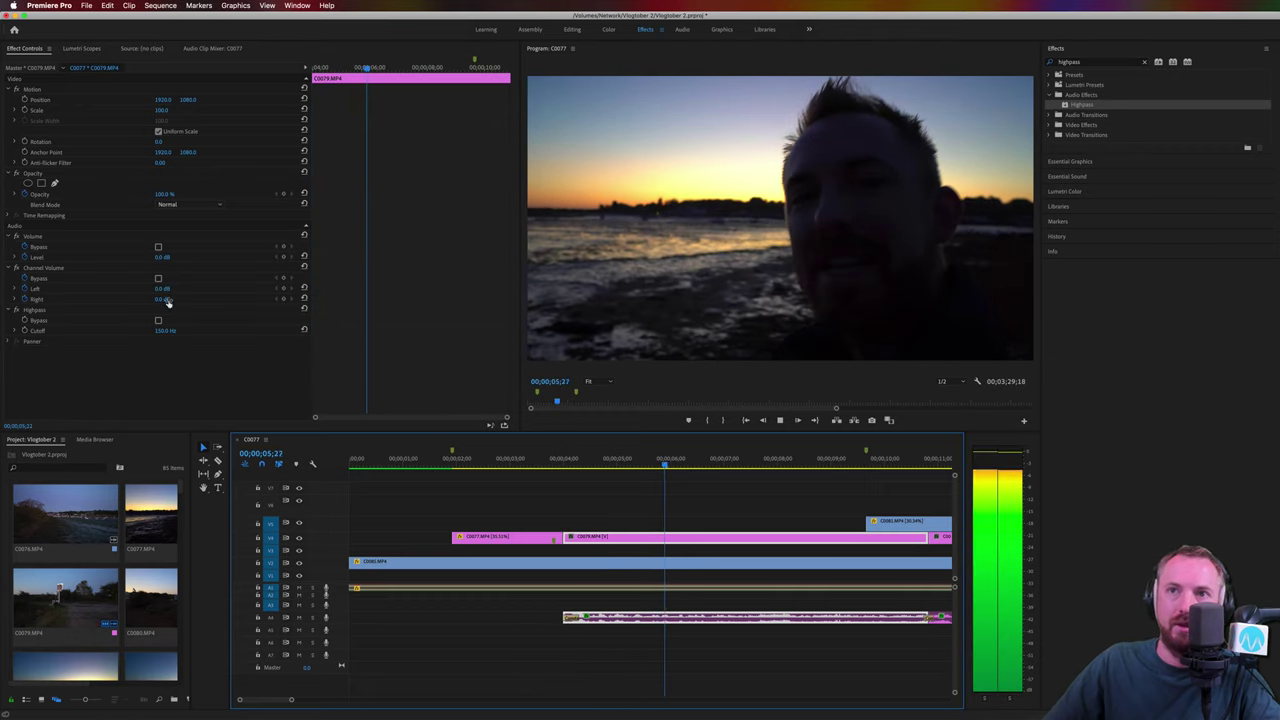
pyautogui.press('space')
pyautogui.click(162, 330)
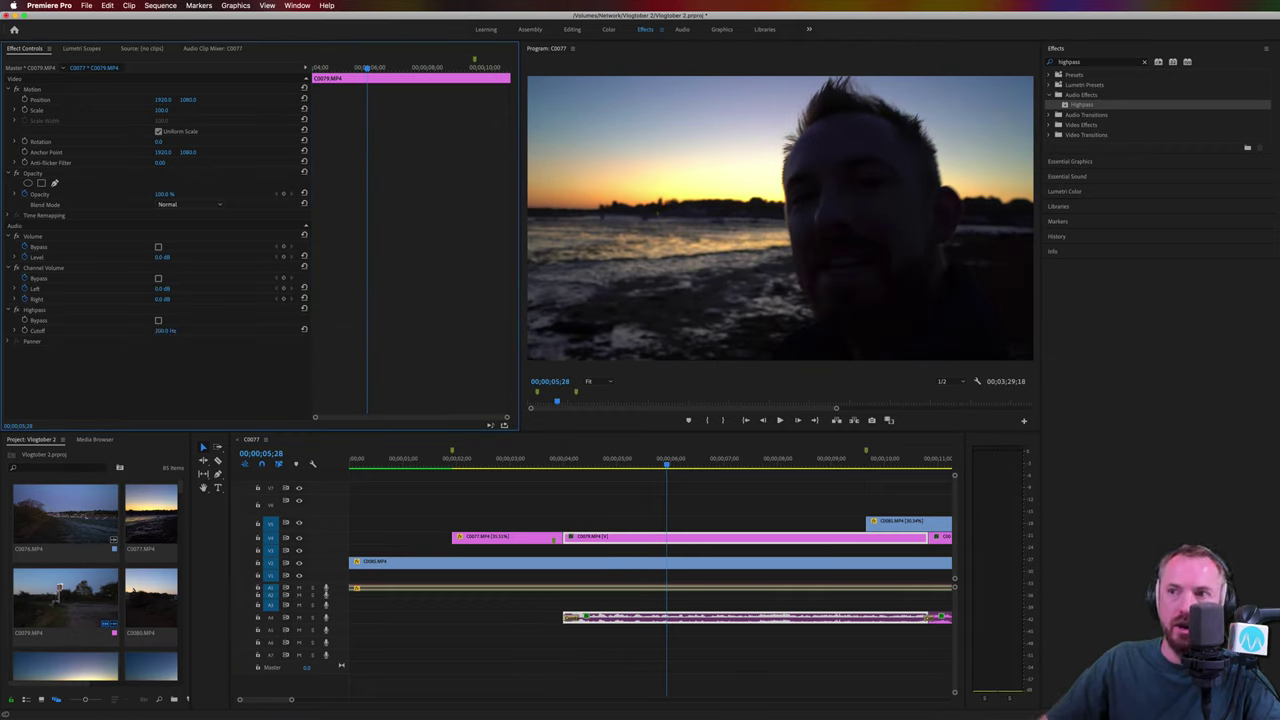
pyautogui.click(562, 462)
pyautogui.press('space')
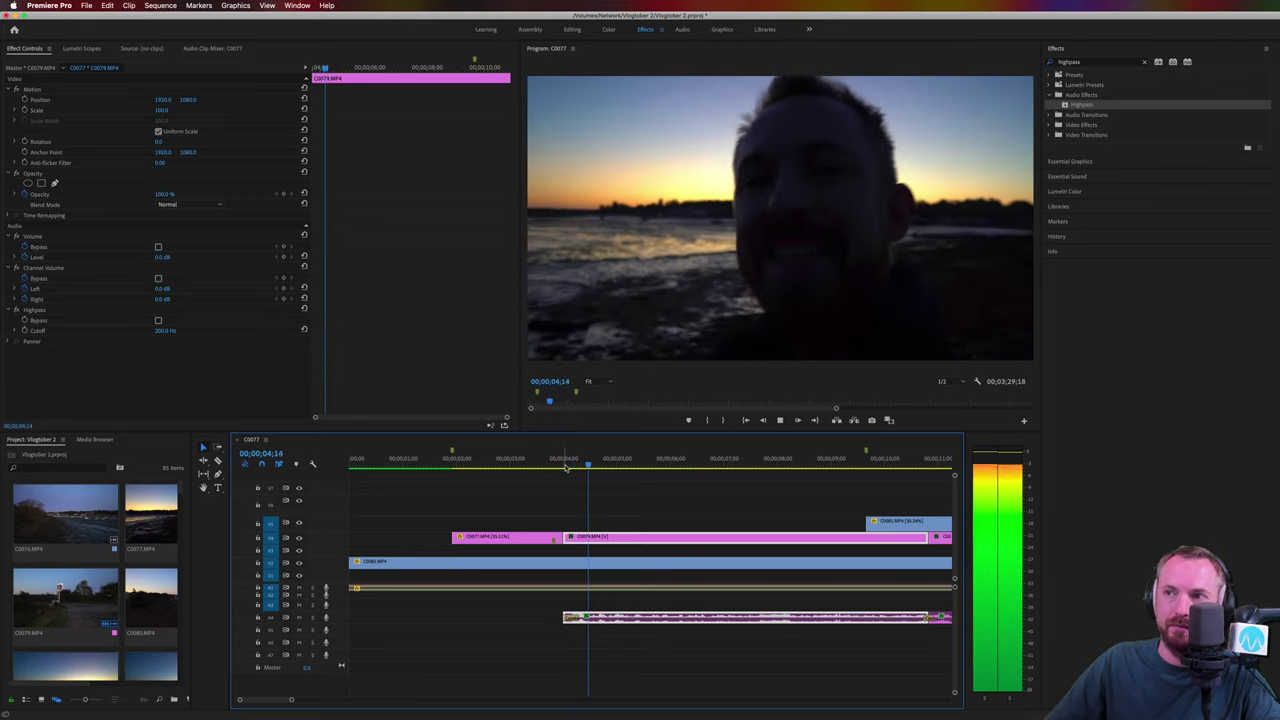
pyautogui.click(569, 465)
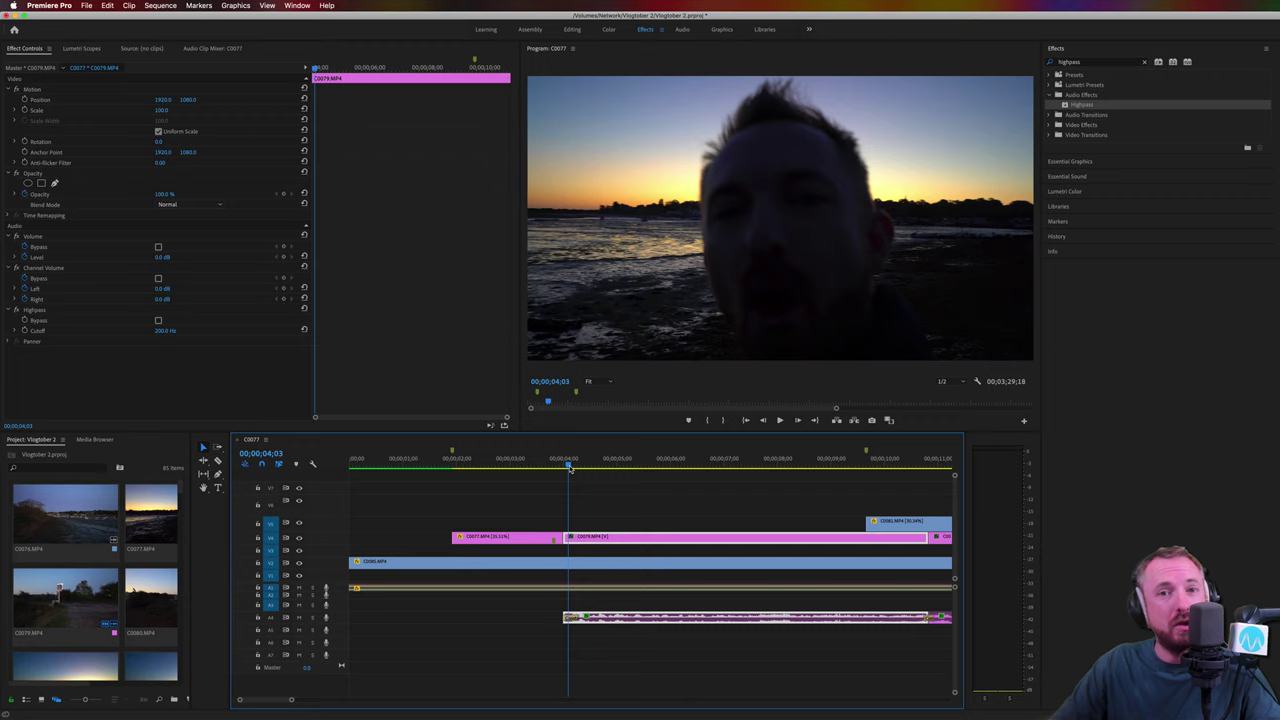
# Step: Raise the Highpass Cutoff to 170 Hz, compare against bypass, and leave the filter enabled
pyautogui.click(162, 331)
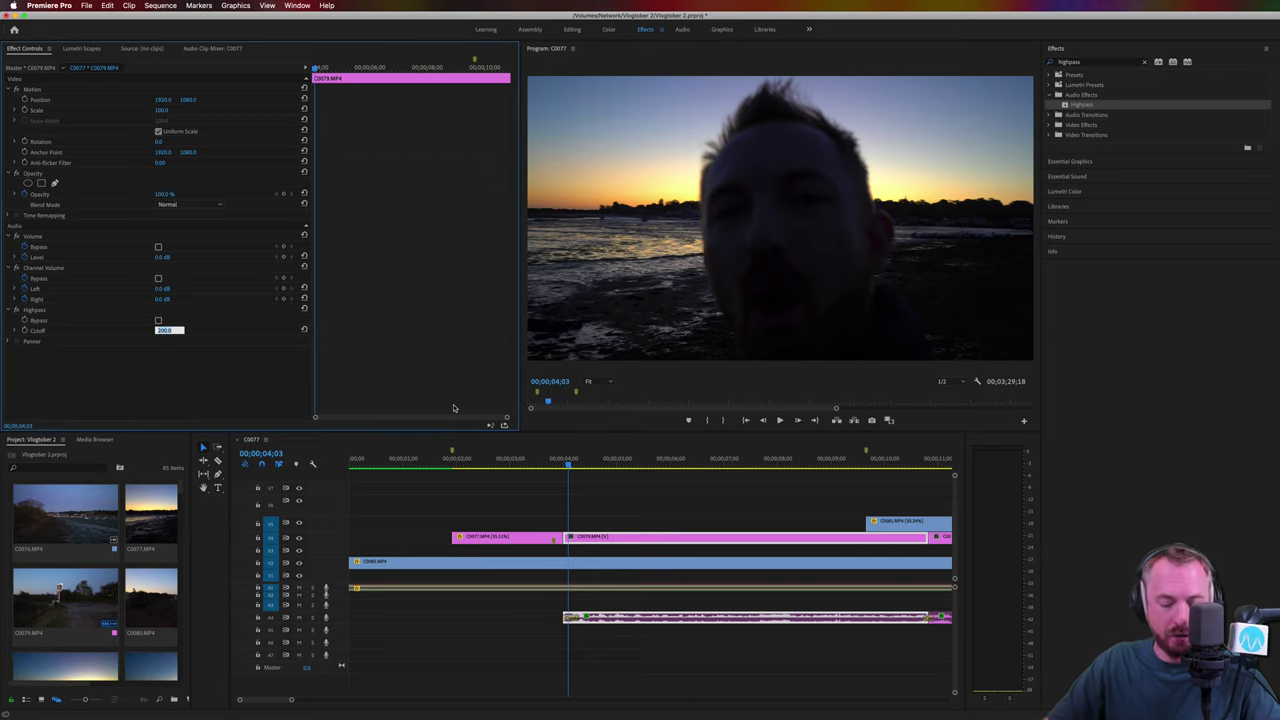
pyautogui.write('170')
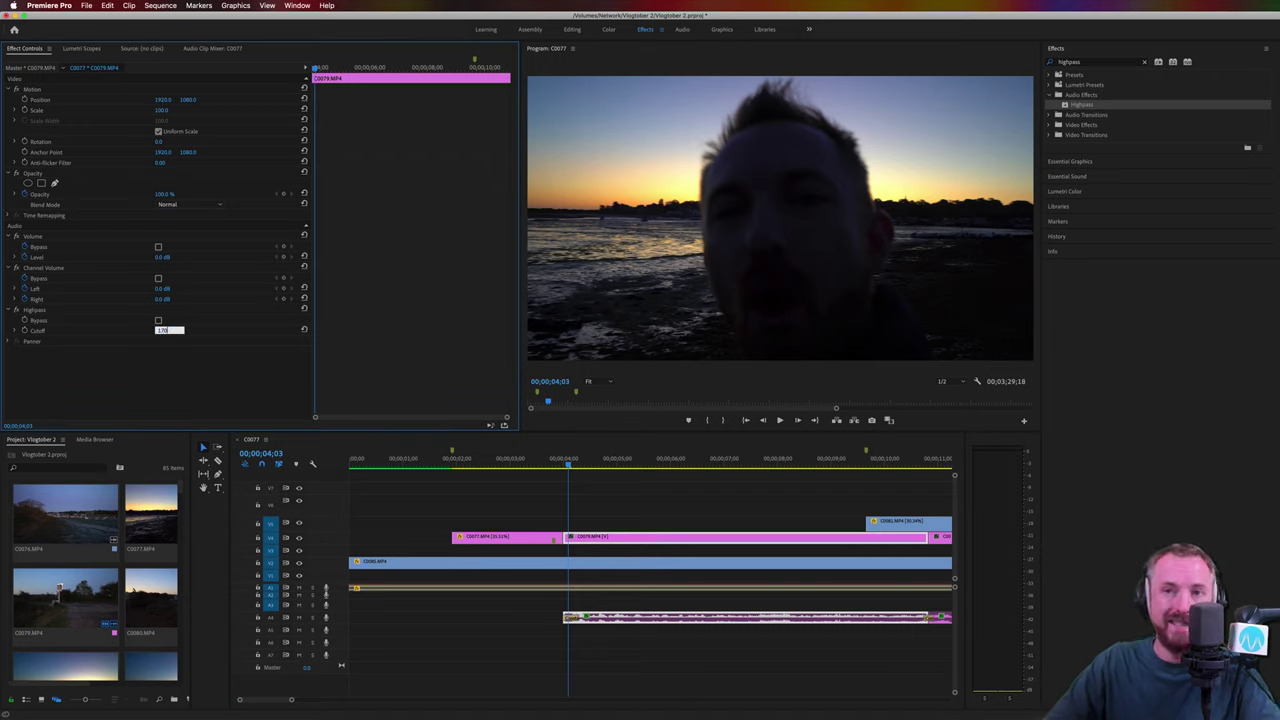
pyautogui.press('Return')
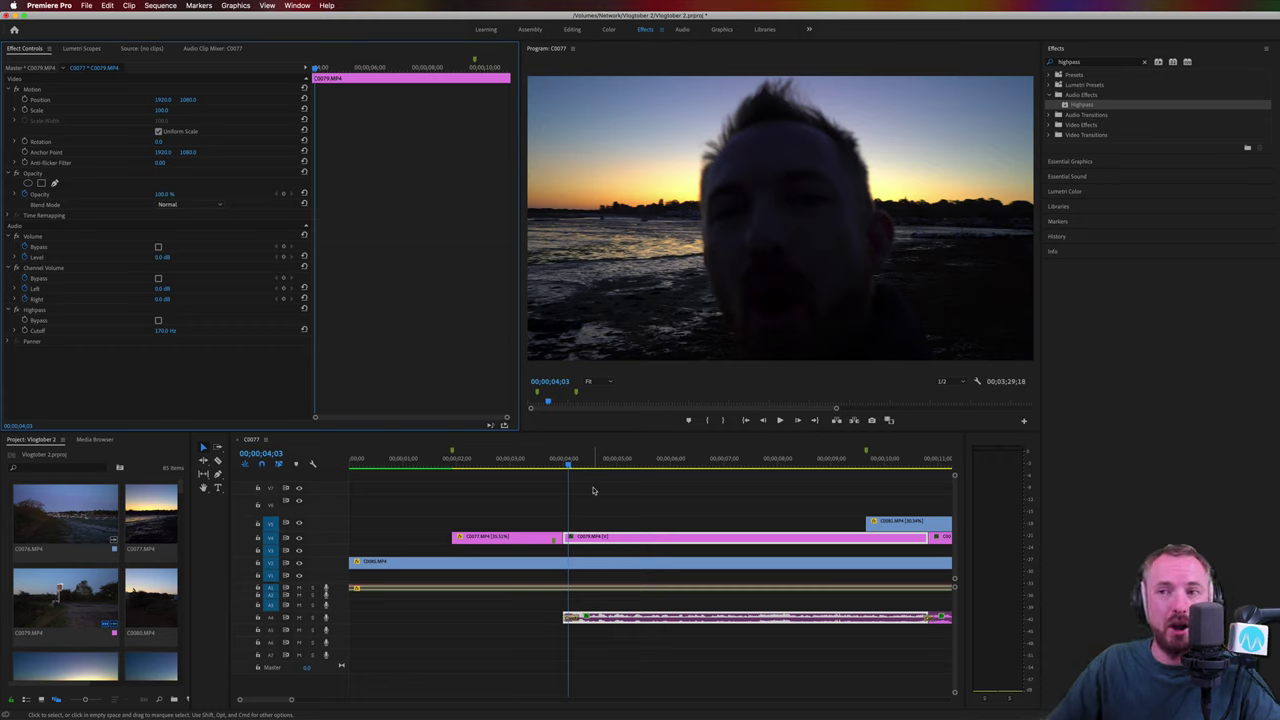
pyautogui.click(568, 467)
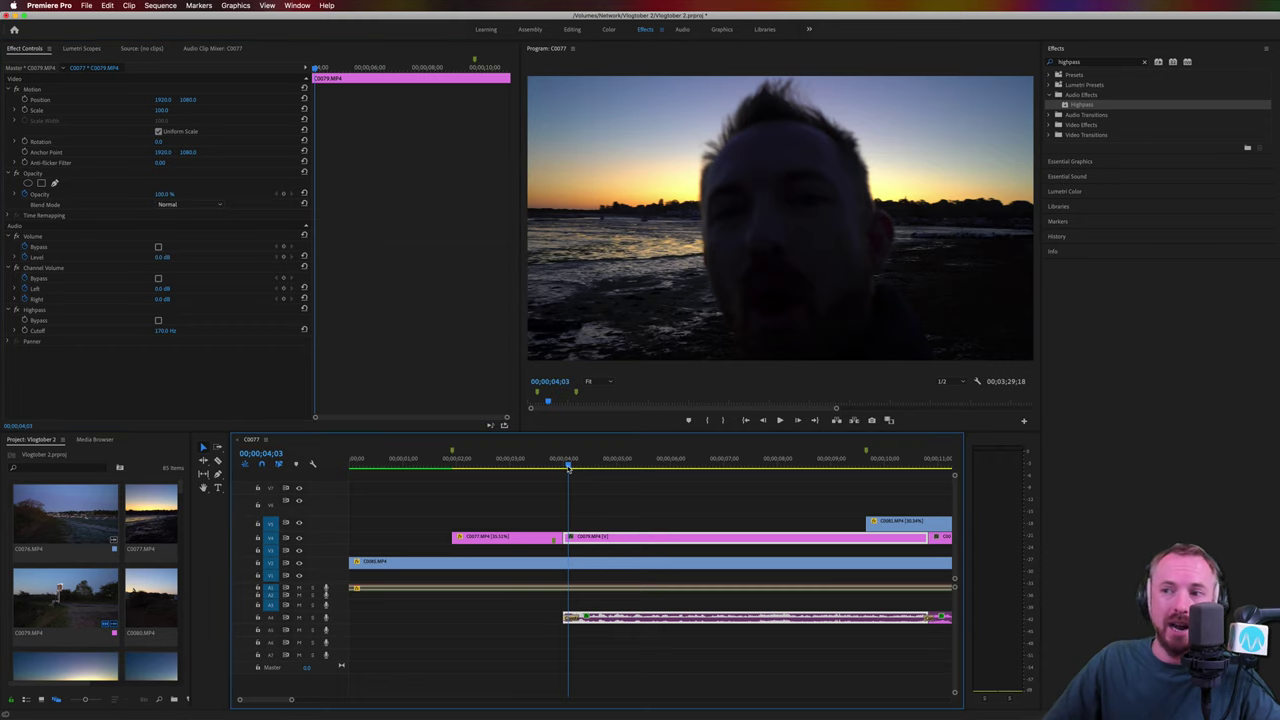
pyautogui.press('space')
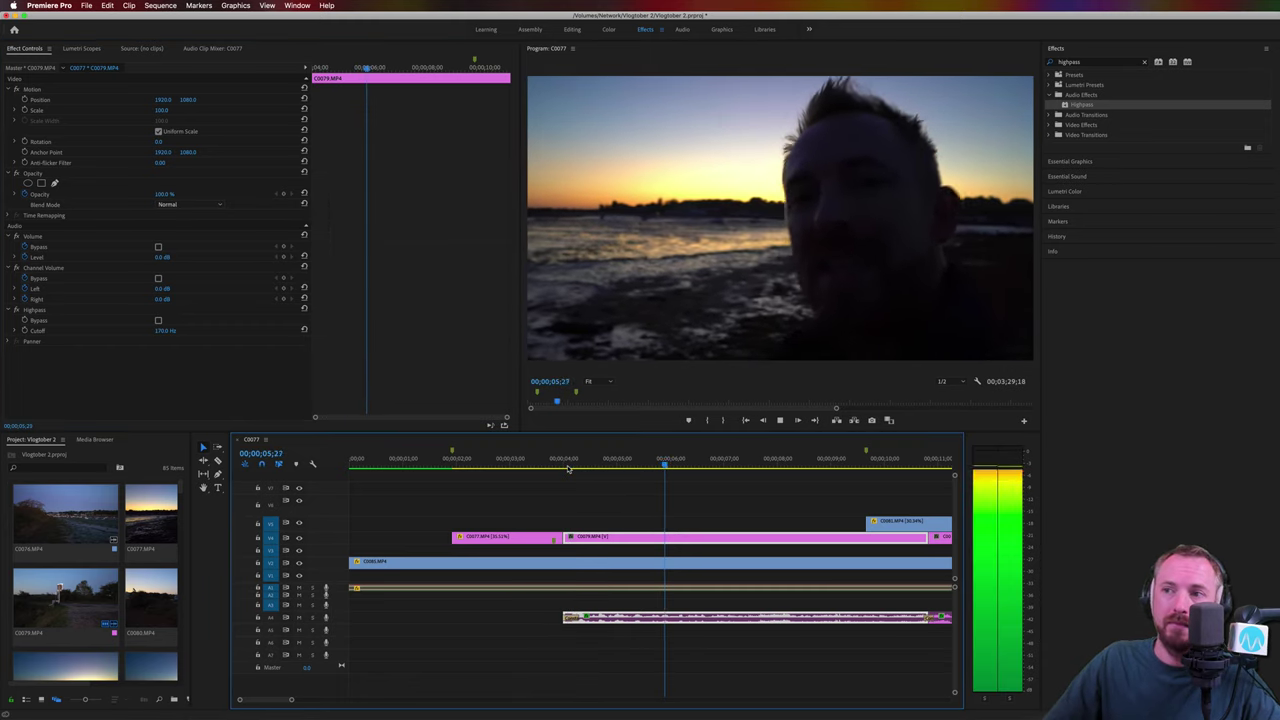
pyautogui.press('space')
pyautogui.click(158, 320)
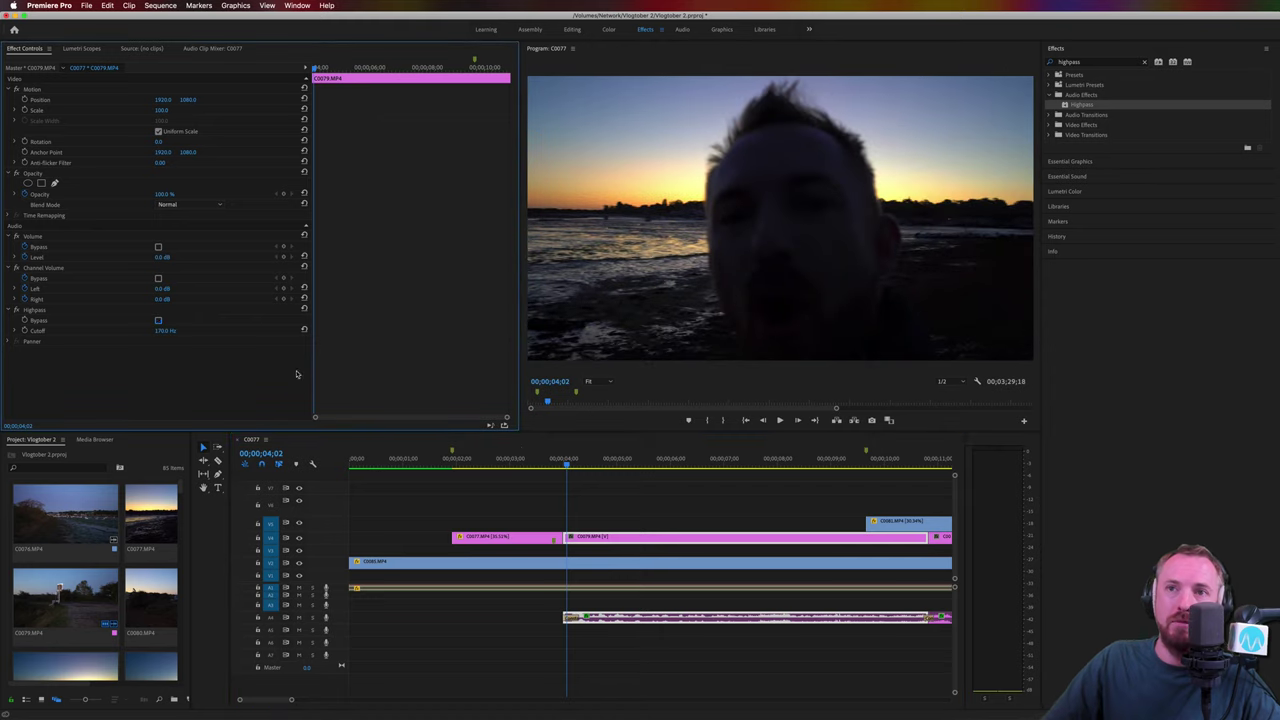
pyautogui.click(567, 467)
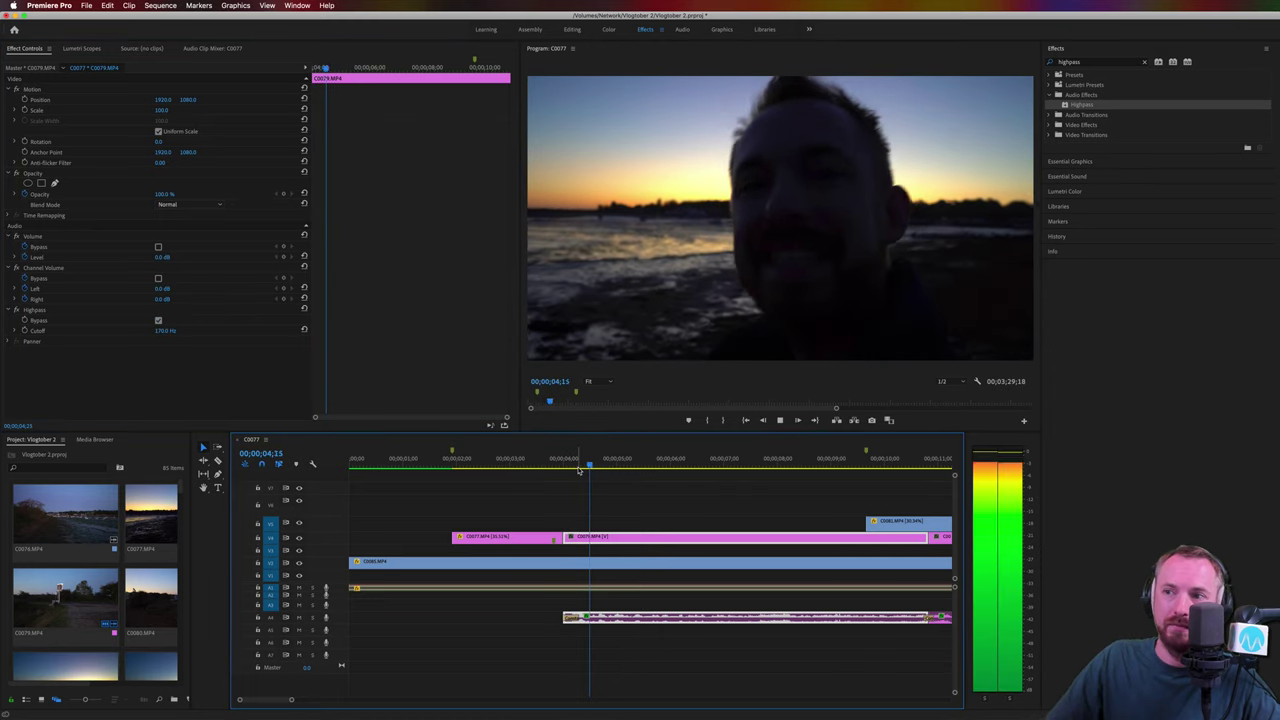
pyautogui.press('space')
pyautogui.click(565, 467)
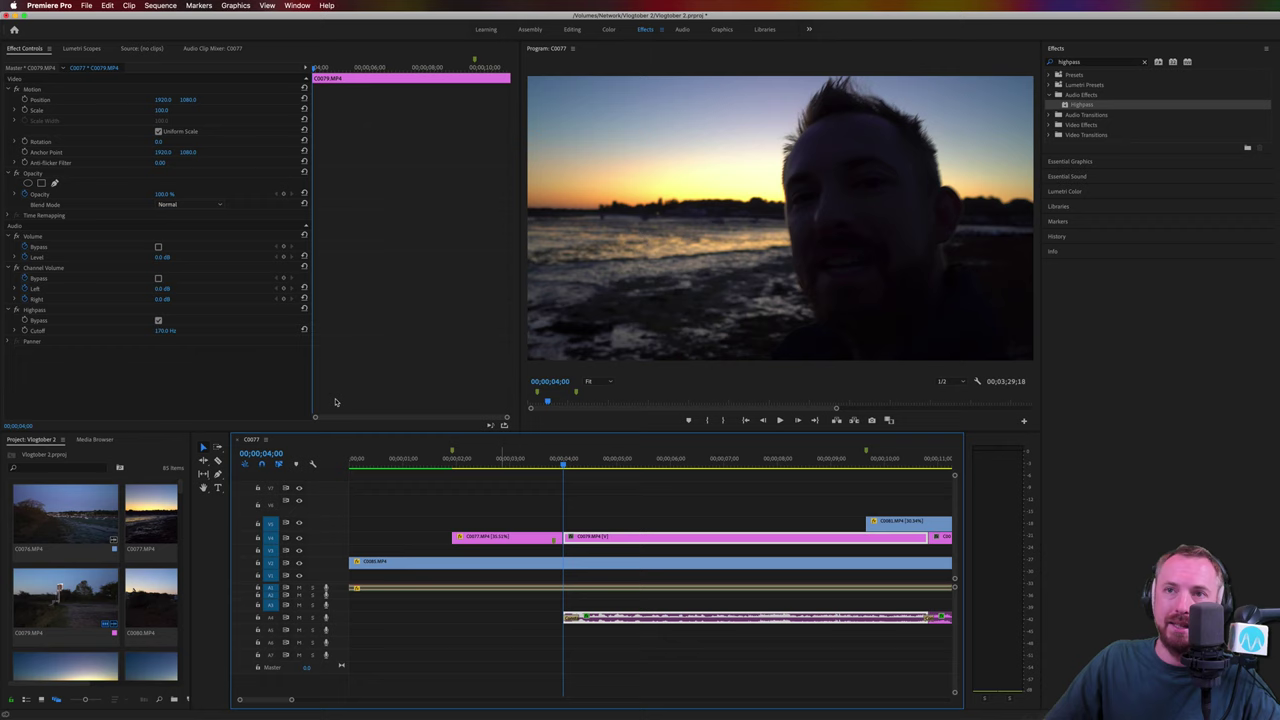
pyautogui.click(158, 320)
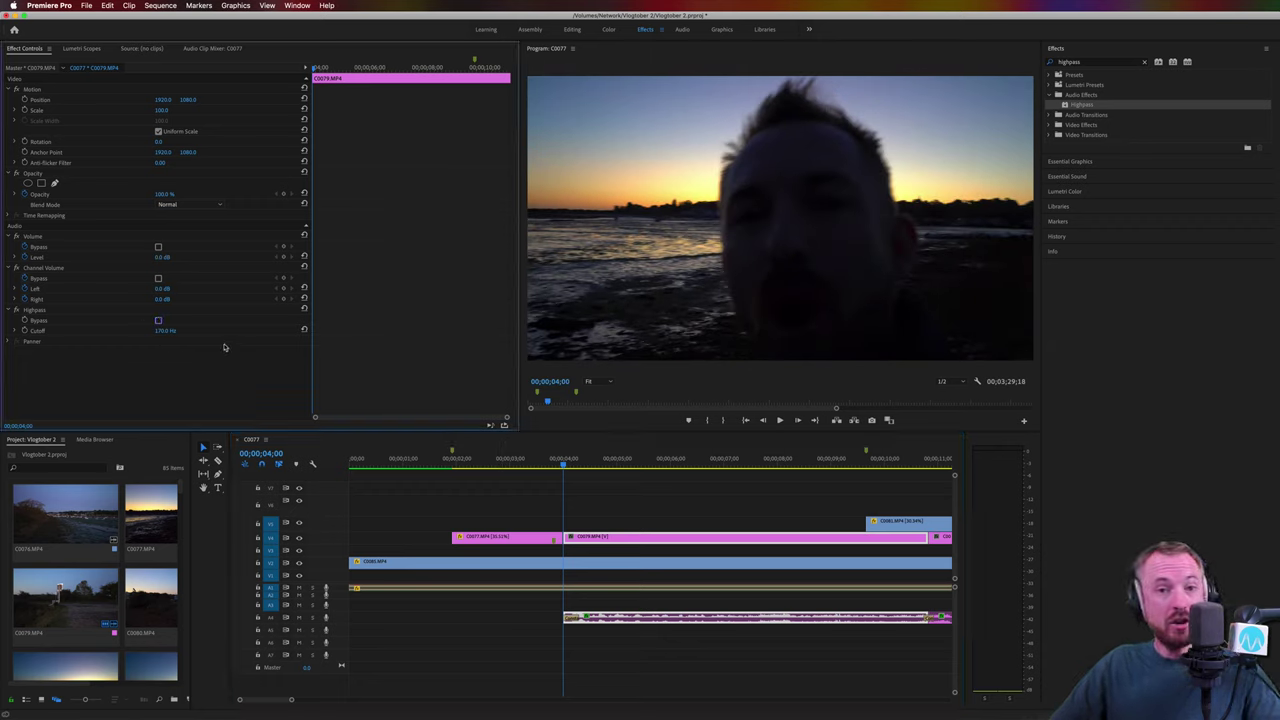
# Step: Search 'dynam', apply Dynamics to the vlog audio clip, and open its Custom Setup editor
pyautogui.click(1097, 62)
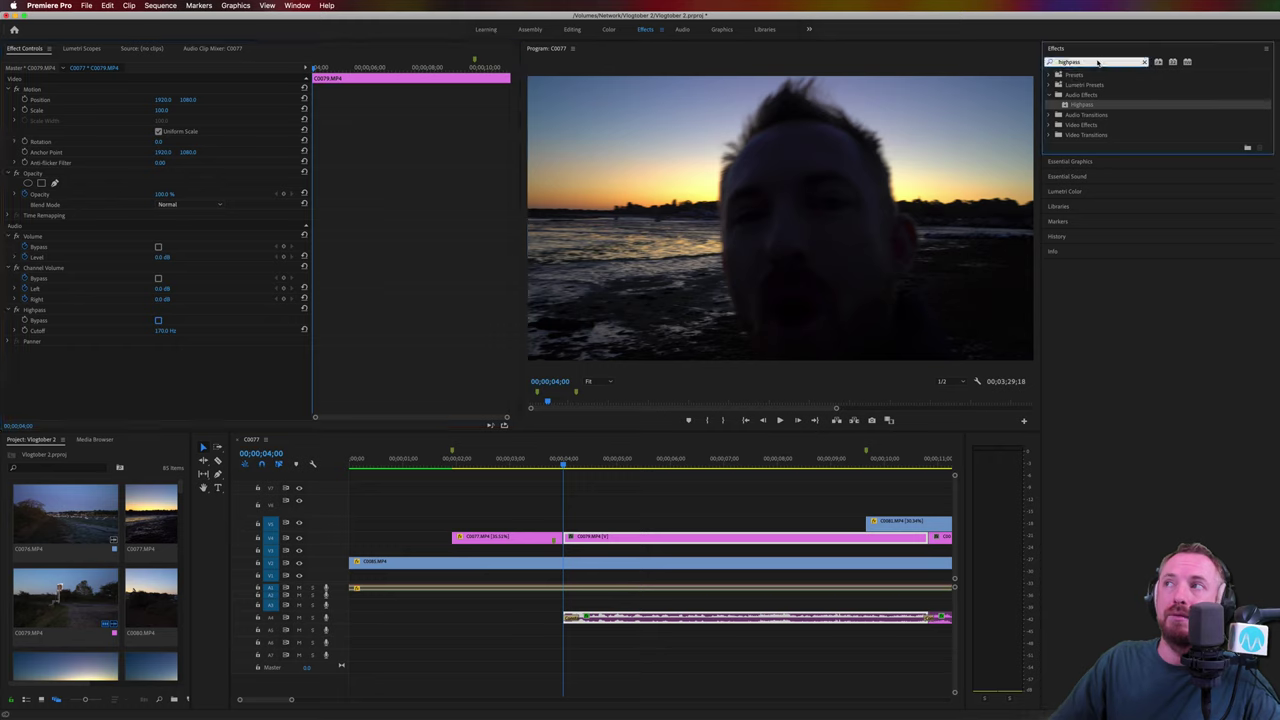
pyautogui.press('super+a')
pyautogui.write('dy')
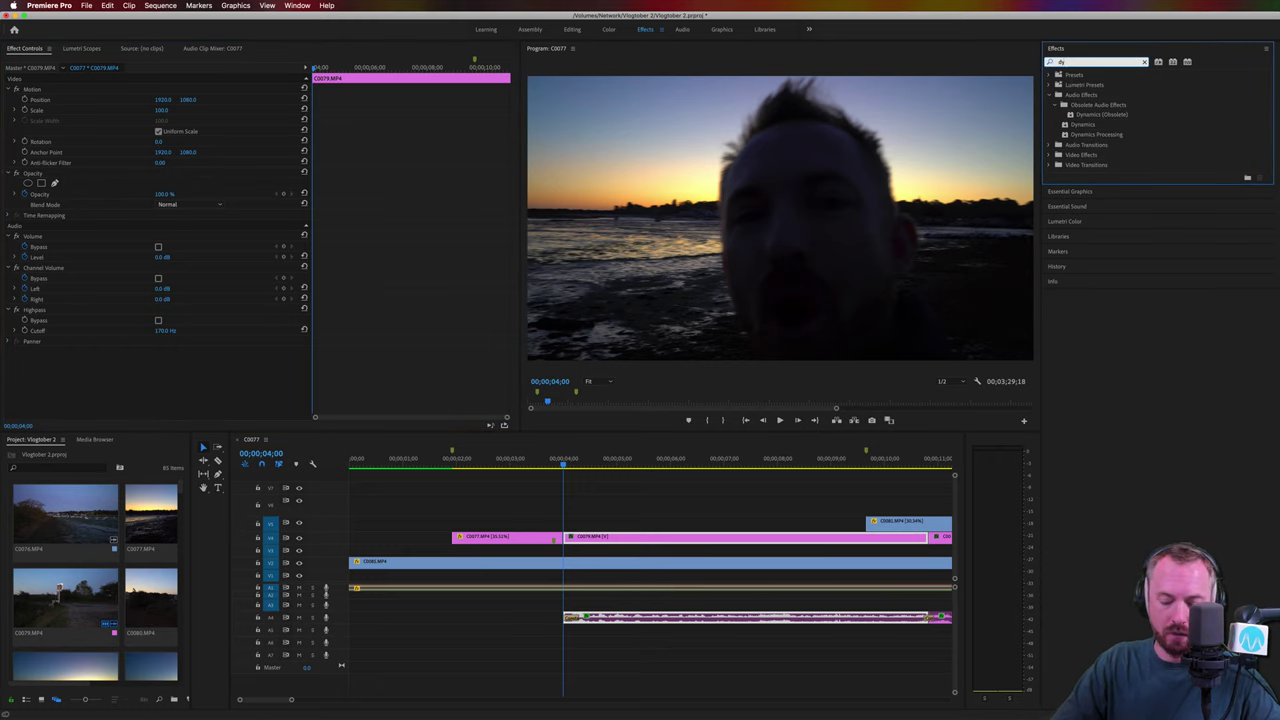
pyautogui.write('nam')
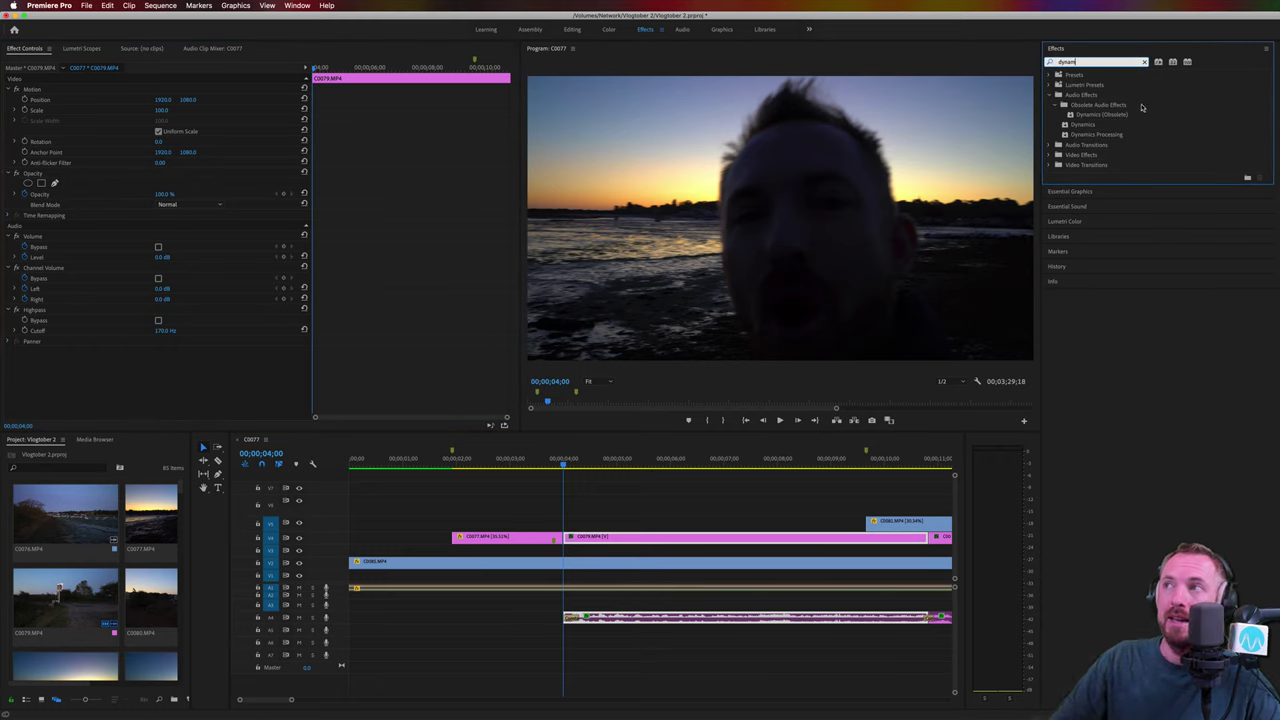
pyautogui.click(1090, 126)
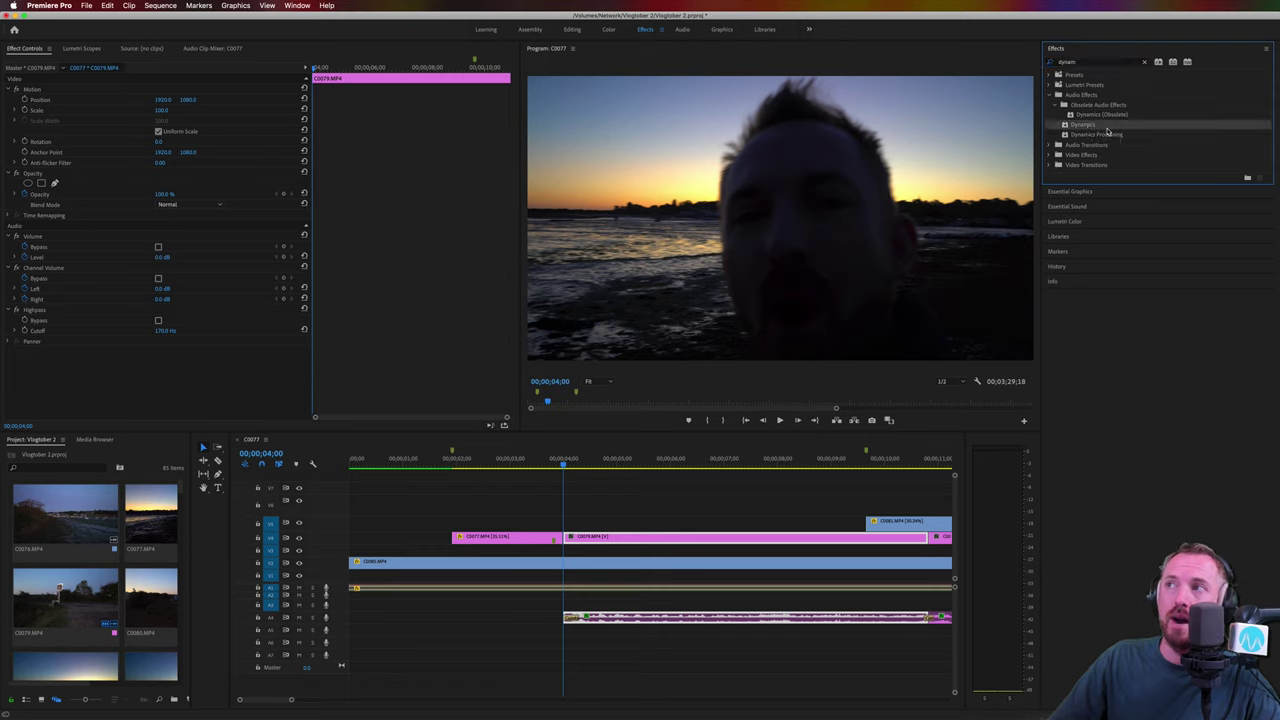
pyautogui.moveTo(1090, 126); pyautogui.dragTo(584, 618)
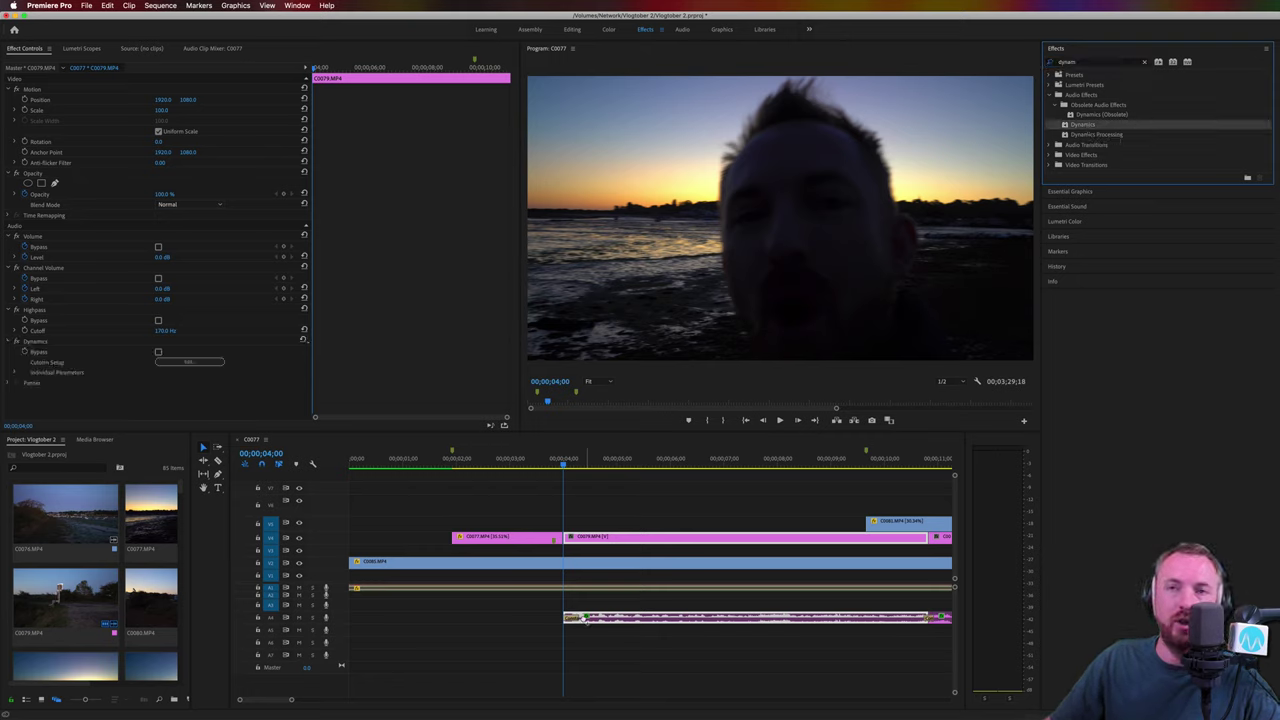
pyautogui.click(189, 361)
# Step: Keep the default Dynamics preset, enable the Expander, and audition the clip from its start
pyautogui.click(586, 277)
pyautogui.click(586, 286)
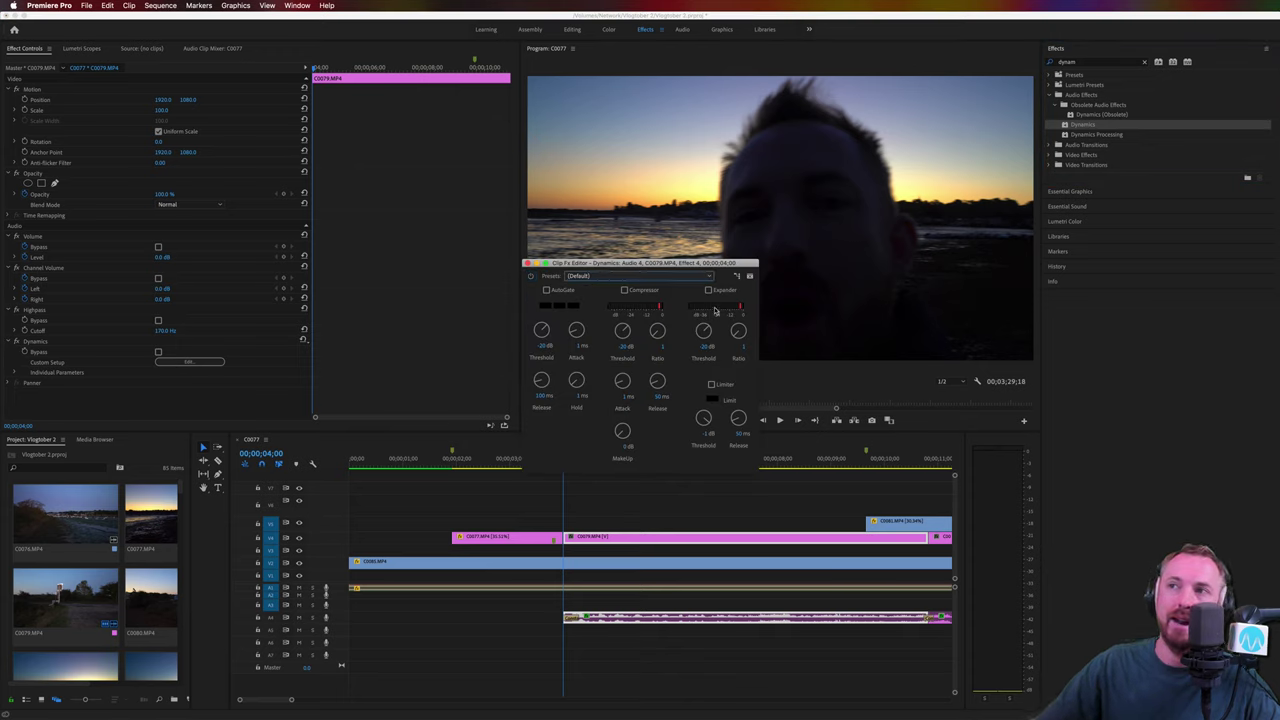
pyautogui.click(708, 290)
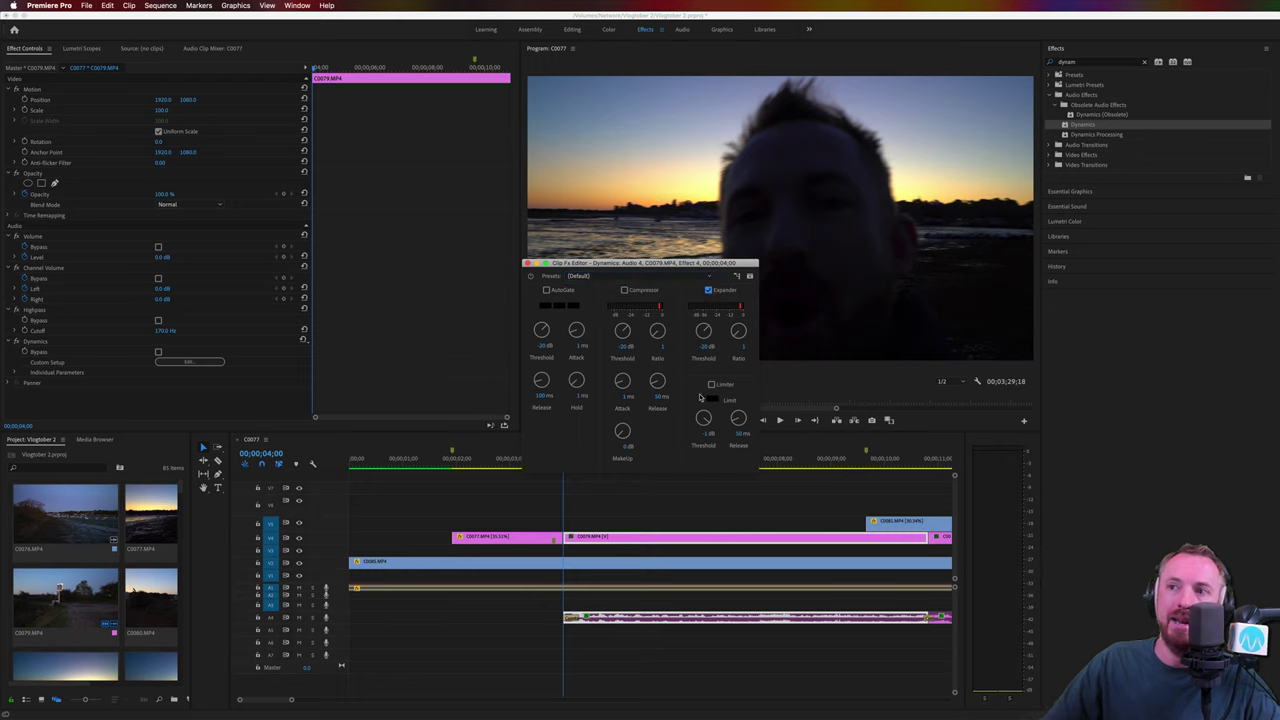
pyautogui.press('space')
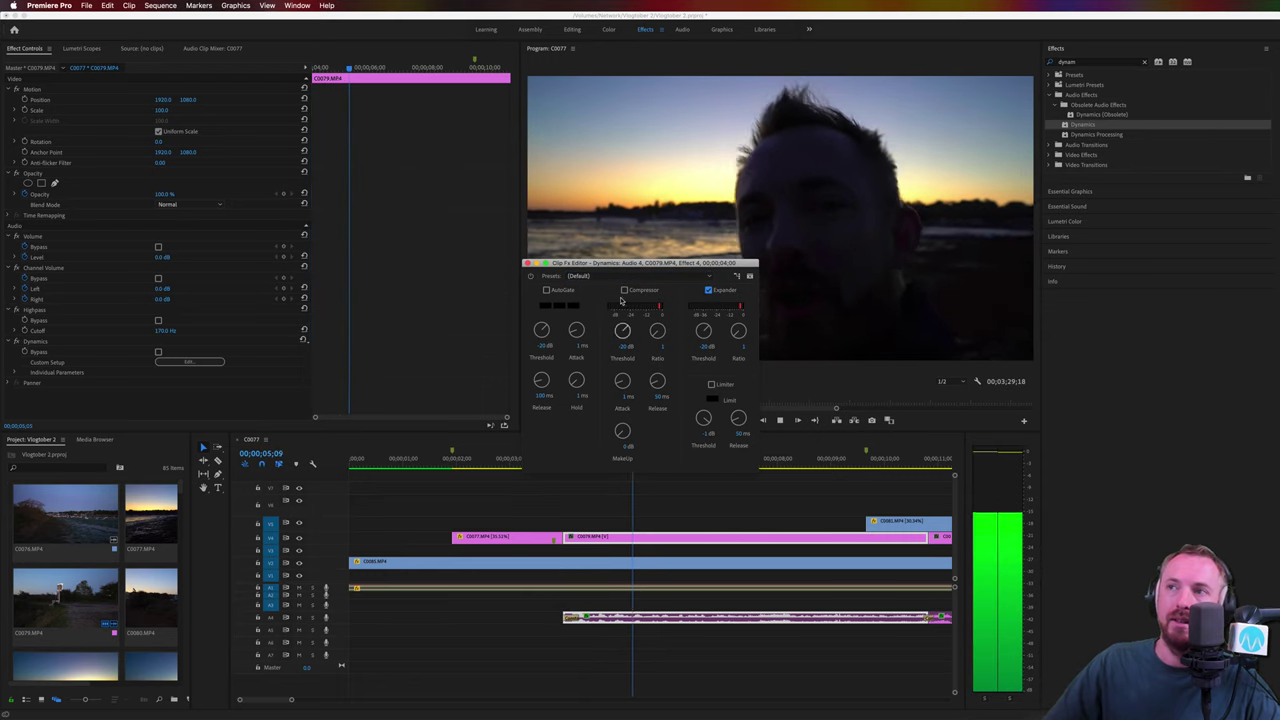
pyautogui.press('space')
pyautogui.moveTo(619, 264); pyautogui.dragTo(529, 207)
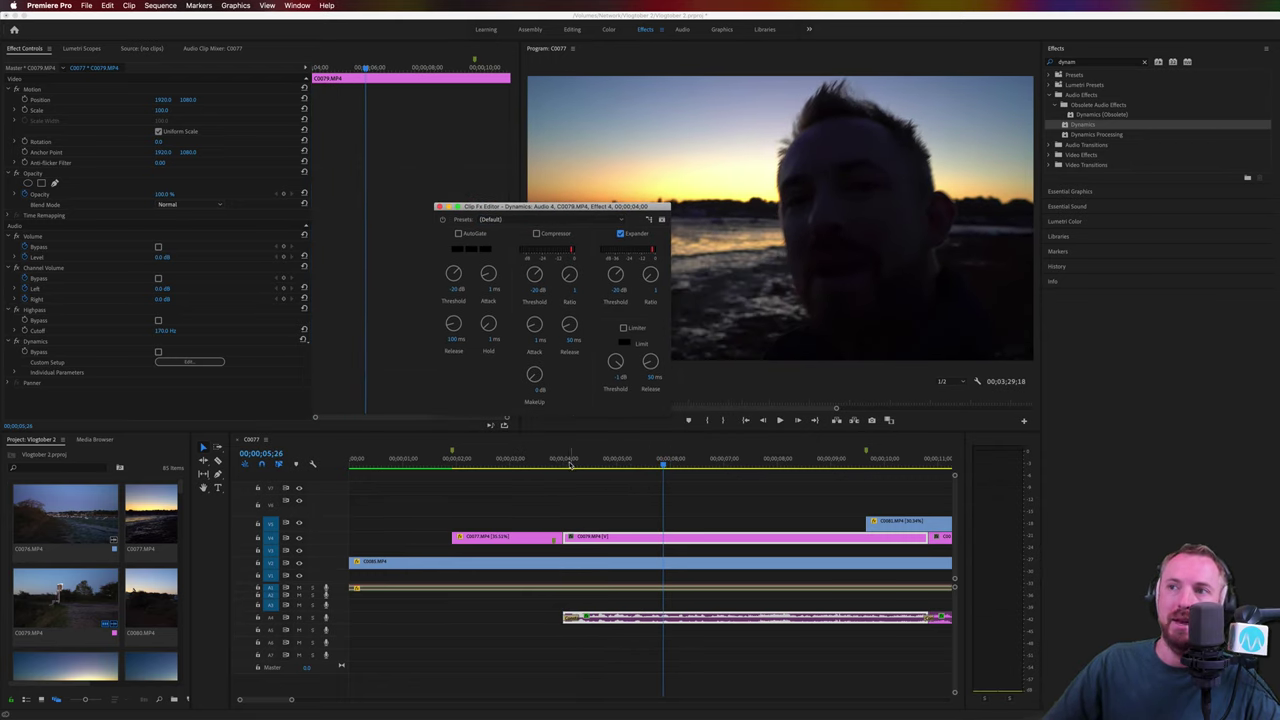
pyautogui.click(667, 496)
pyautogui.press('Up')
# Step: Set the Expander ratio to 2.7 and raise its threshold above -20 dB, auditioning each change
pyautogui.click(651, 276)
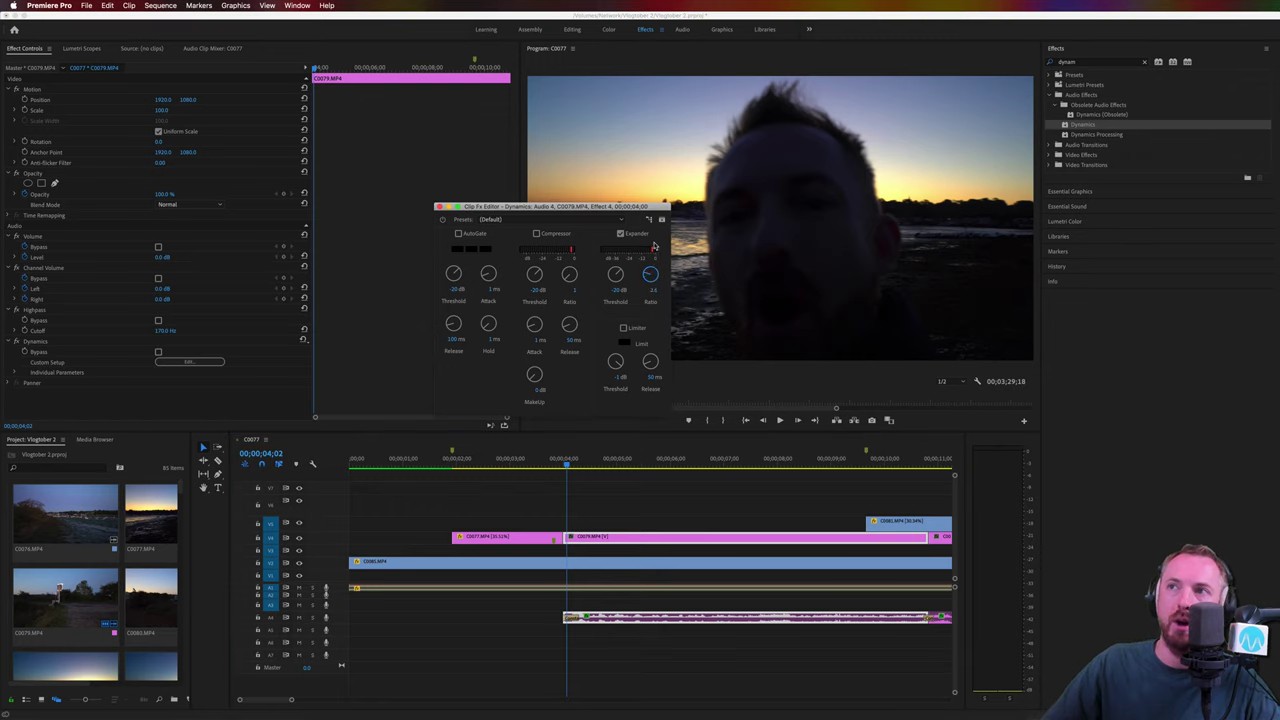
pyautogui.press('space')
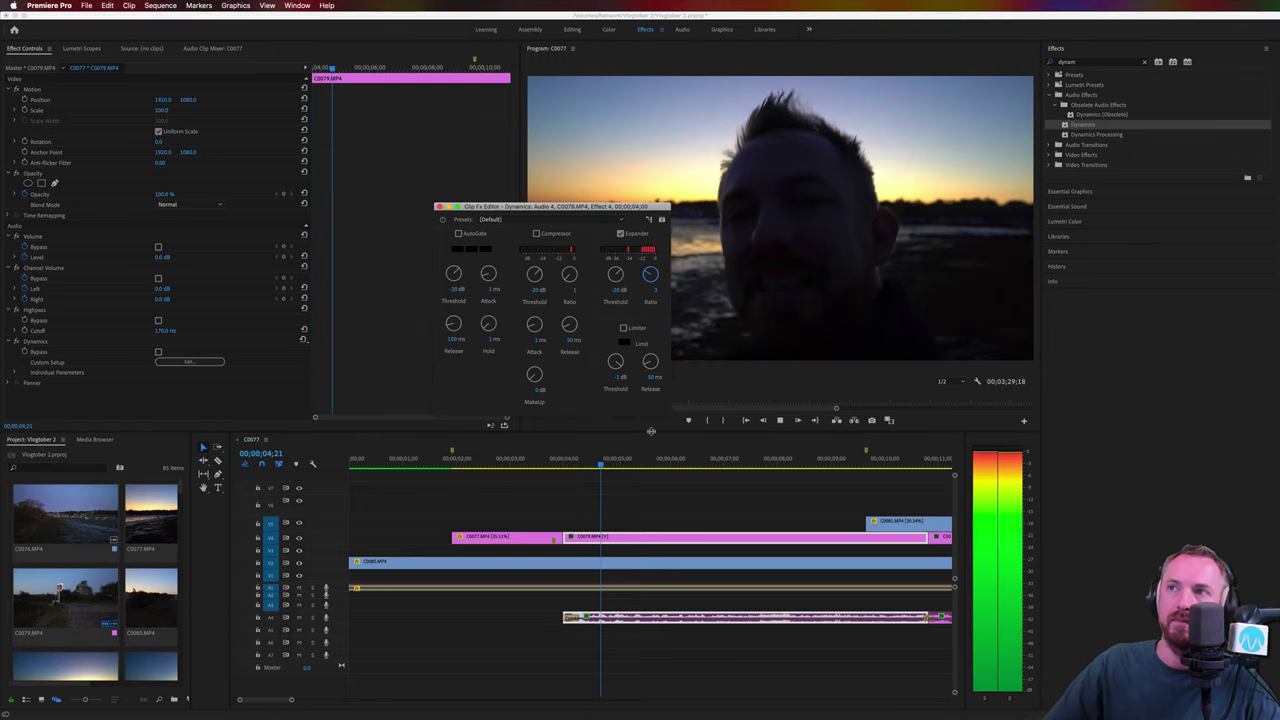
pyautogui.press('space')
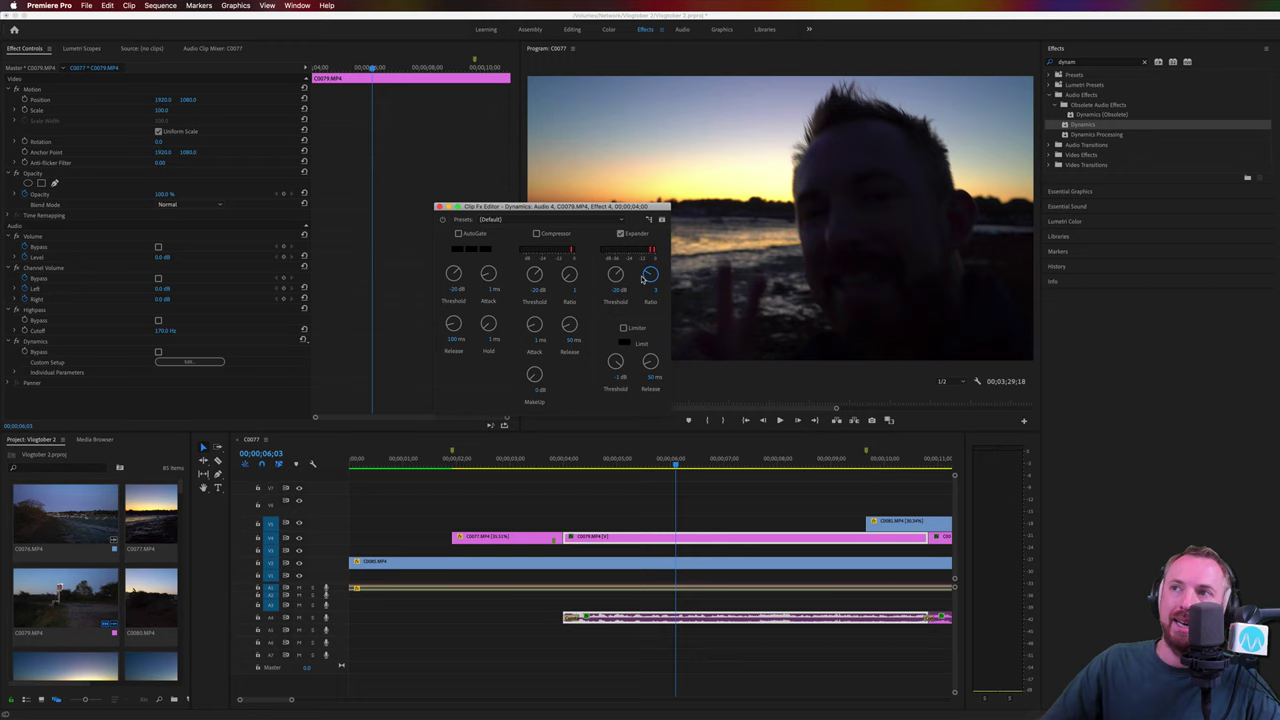
pyautogui.click(617, 277)
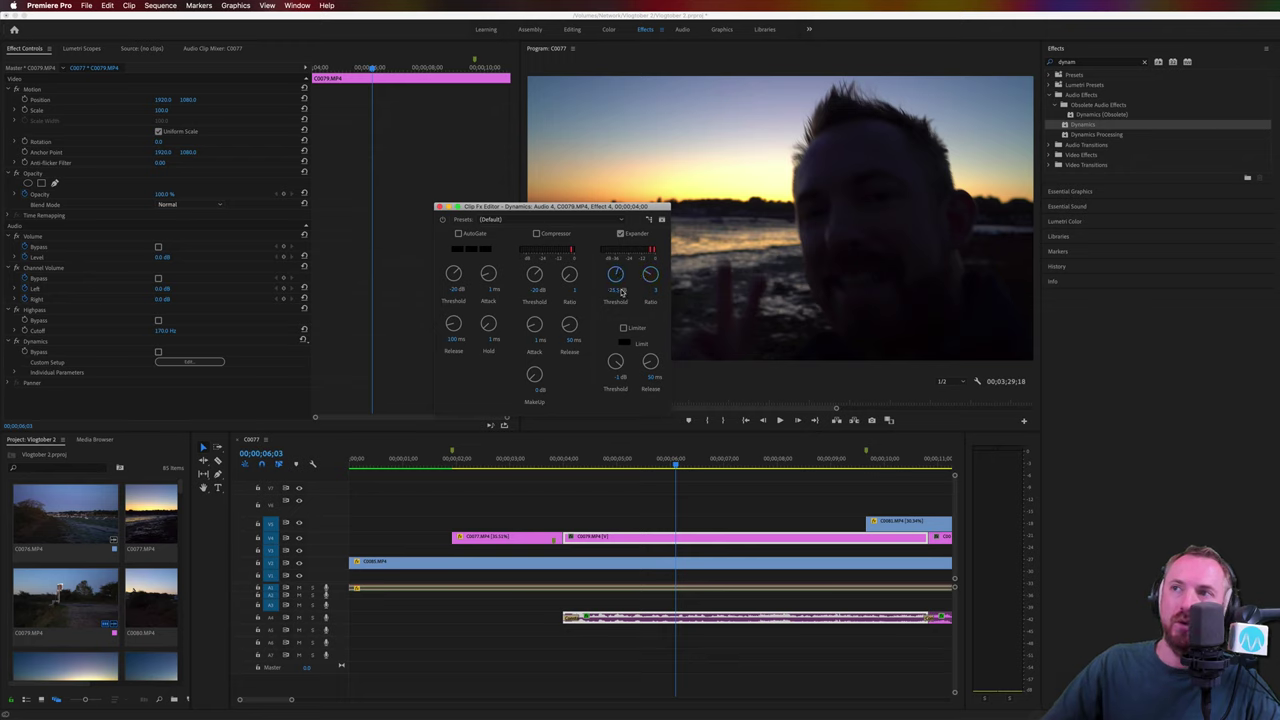
pyautogui.click(569, 459)
pyautogui.press('space')
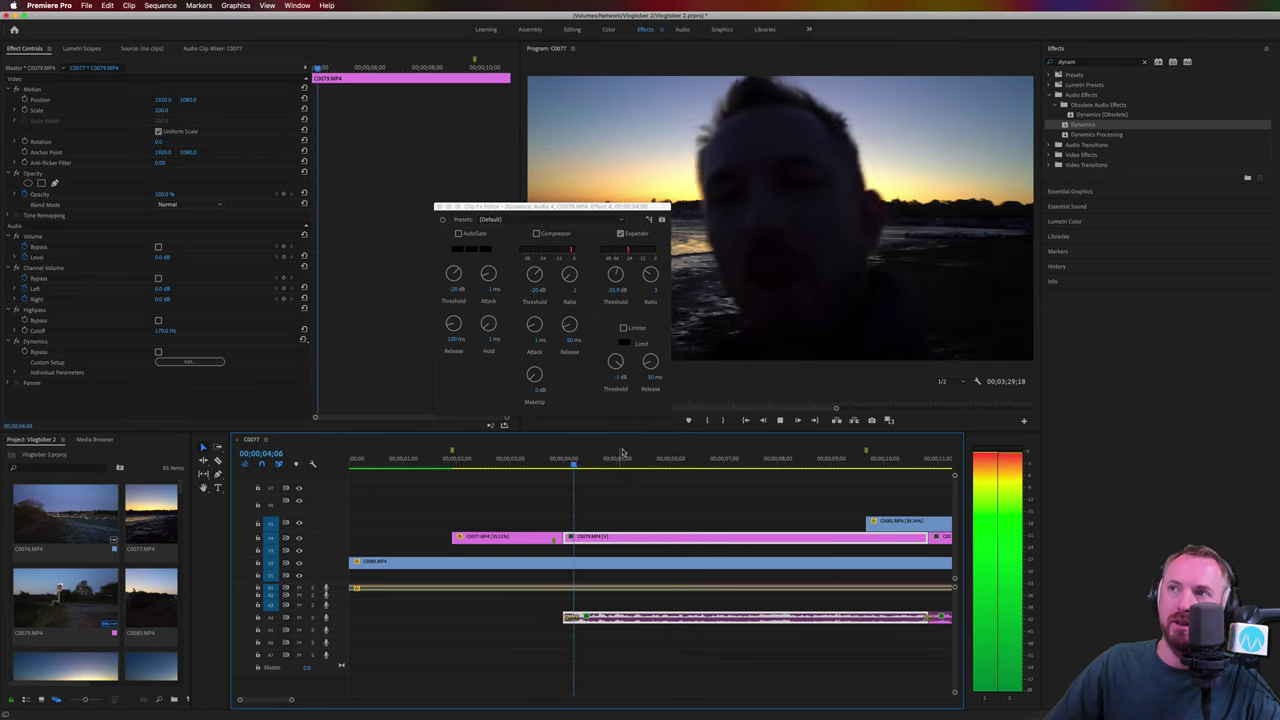
pyautogui.press('space')
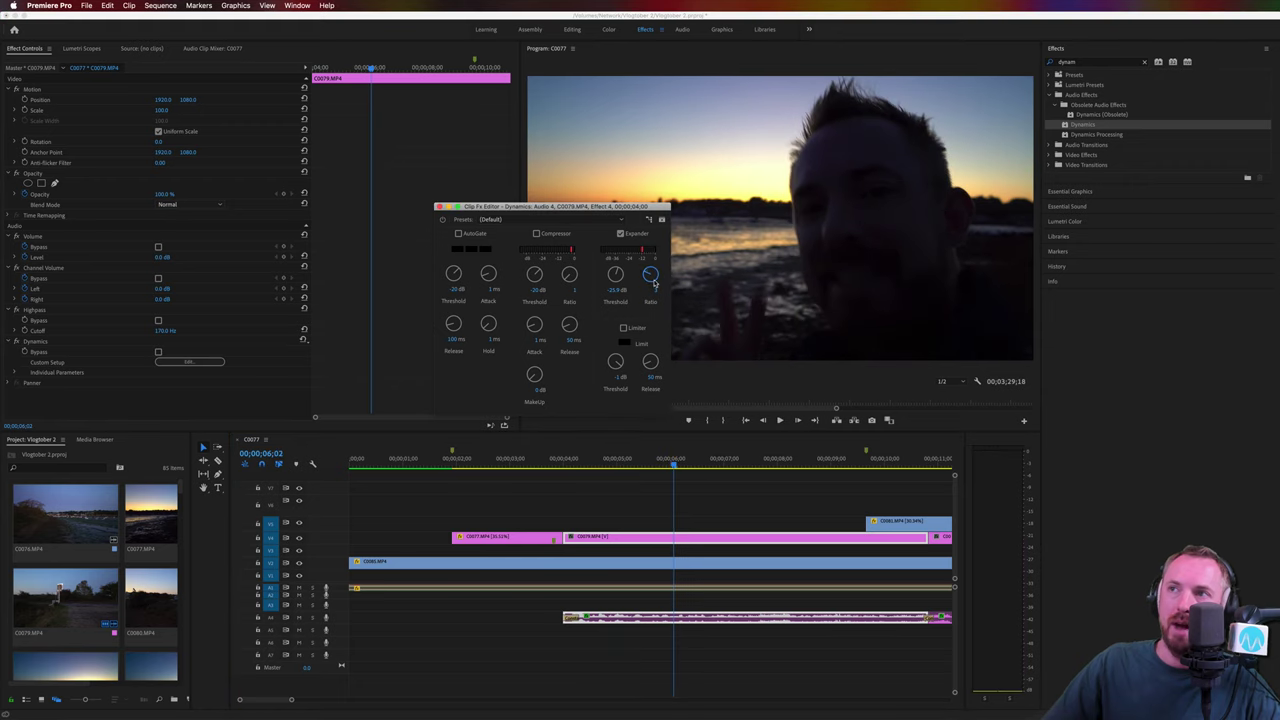
pyautogui.click(569, 459)
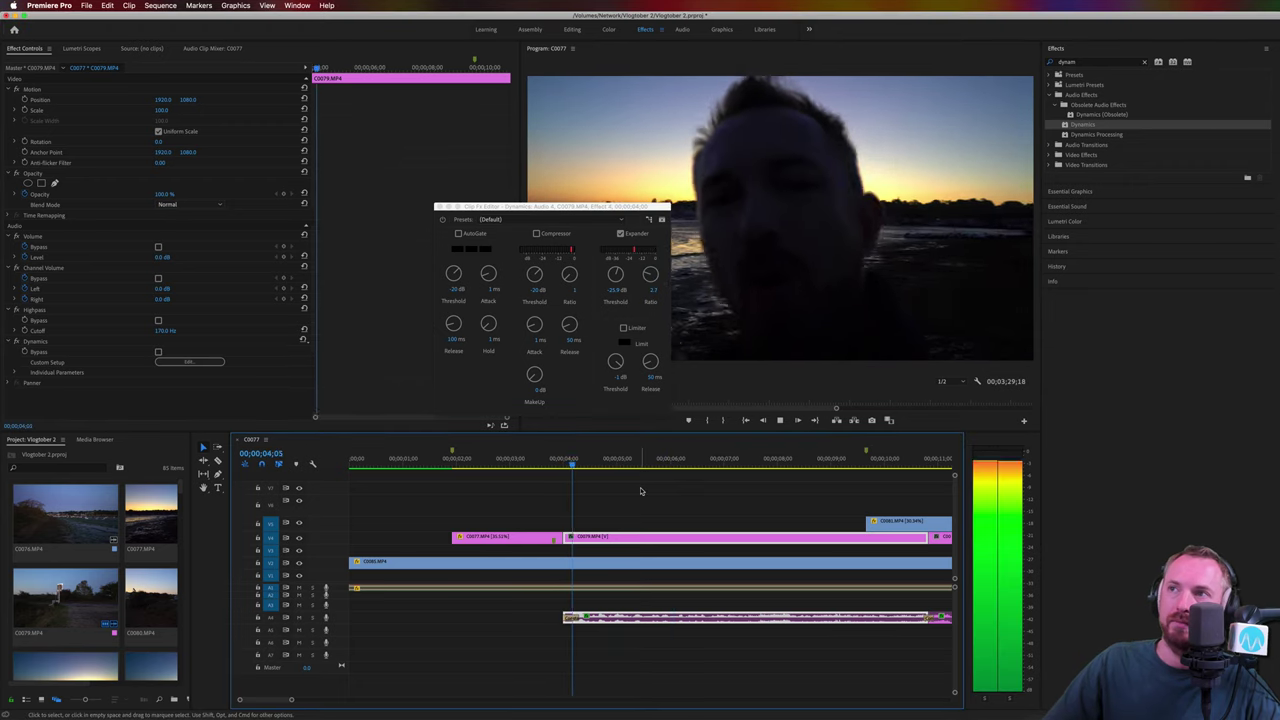
# Step: Play the clip from its start to review the audio with 170 Hz Highpass and Expander
pyautogui.press('space')
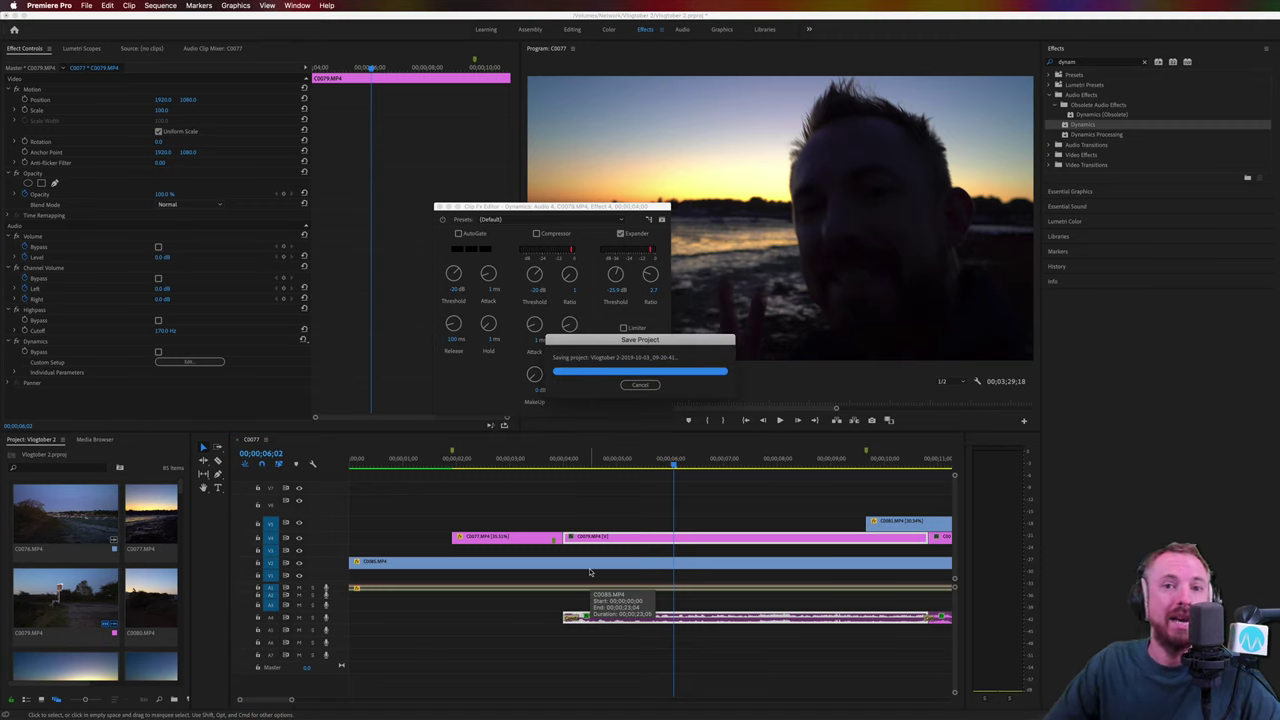
pyautogui.click(570, 463)
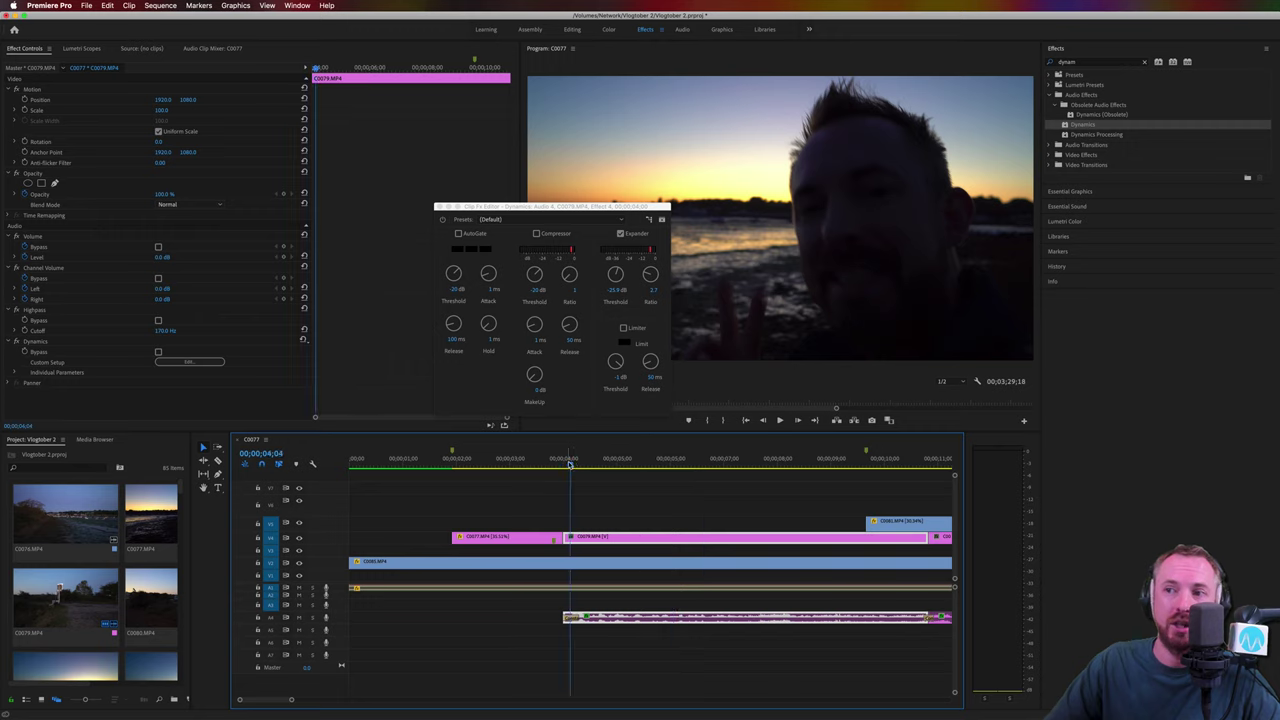
pyautogui.press('space')
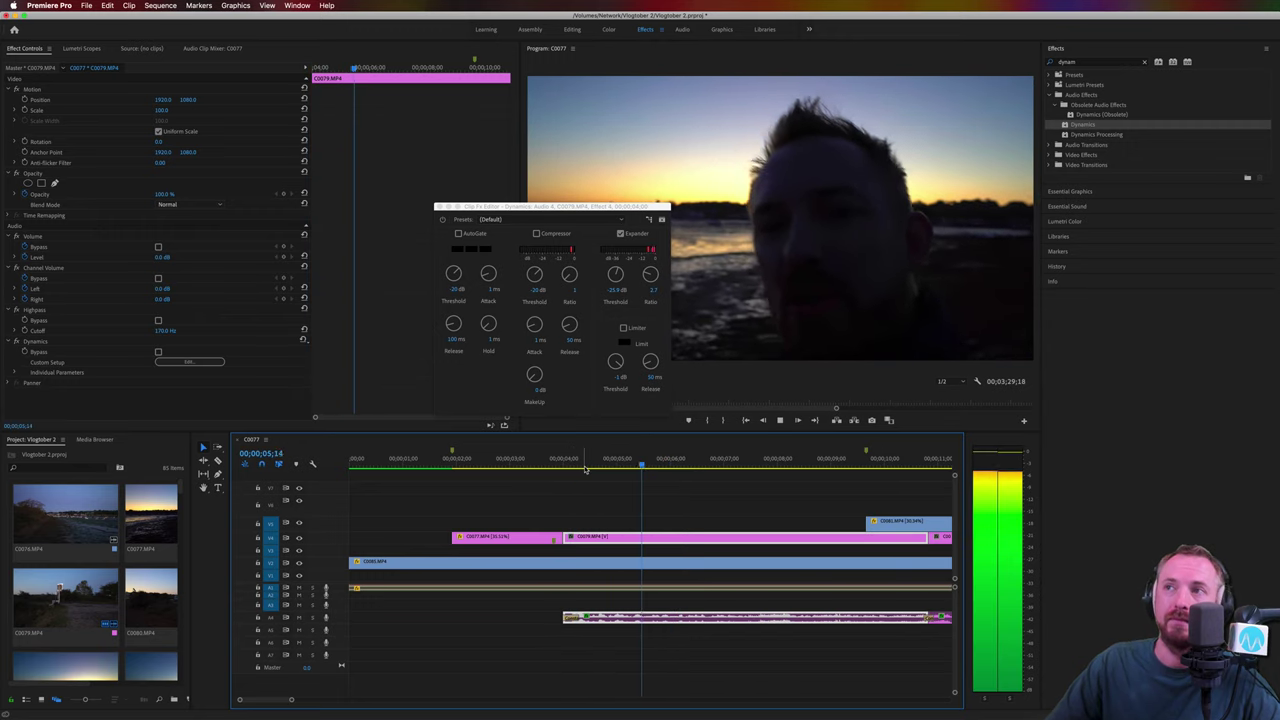
pyautogui.press('space')
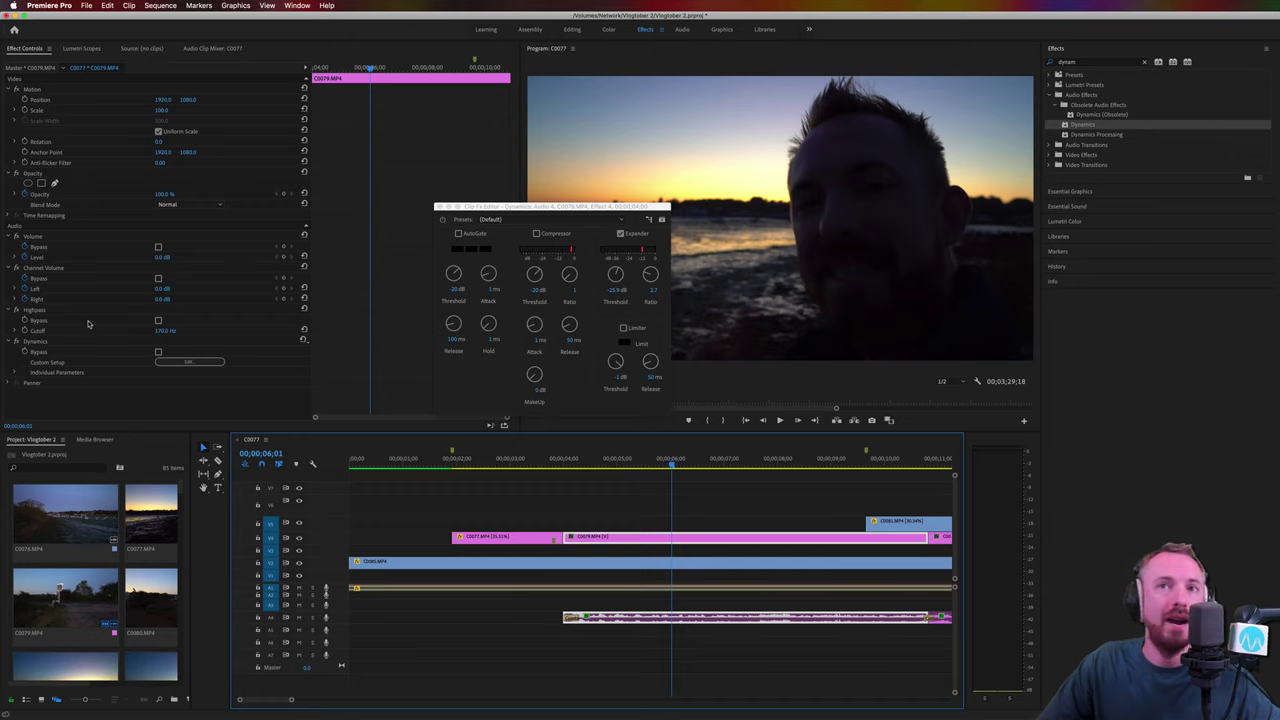